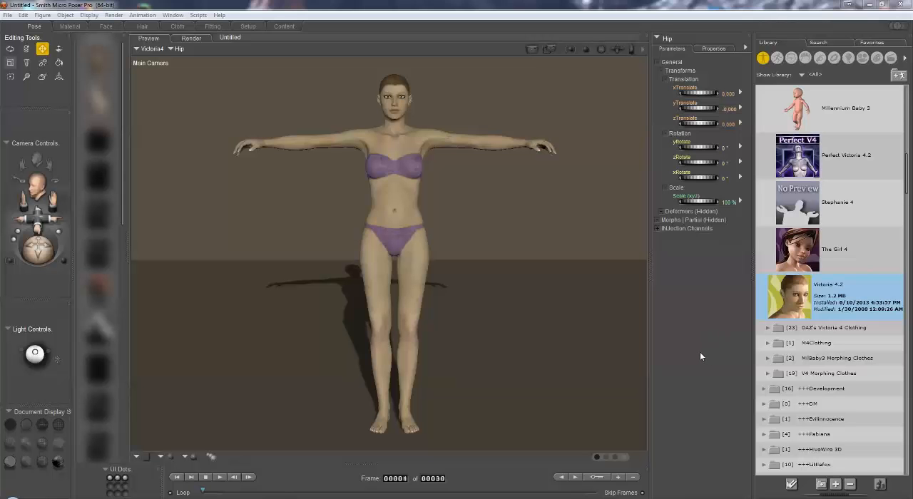
# Load the SW Cloak V4 prop from the AK SciWizard library folder into the scene.
pyautogui.click(834, 58)
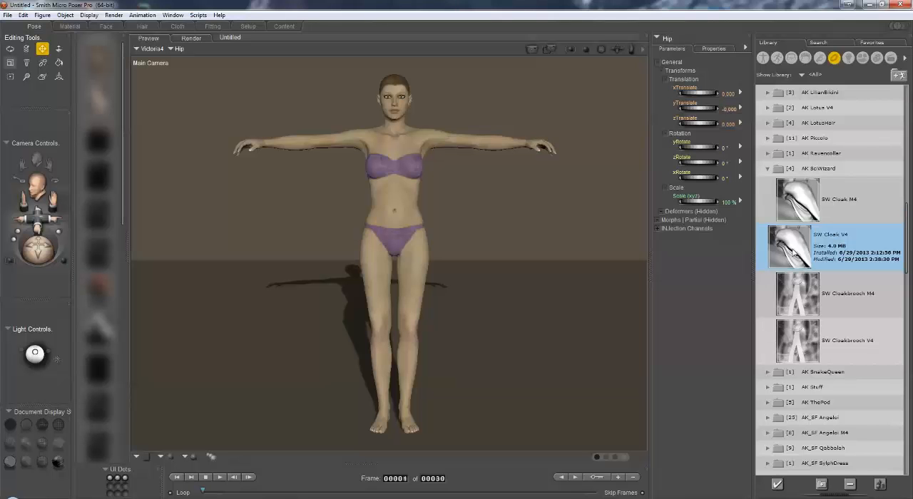
pyautogui.doubleClick(794, 254)
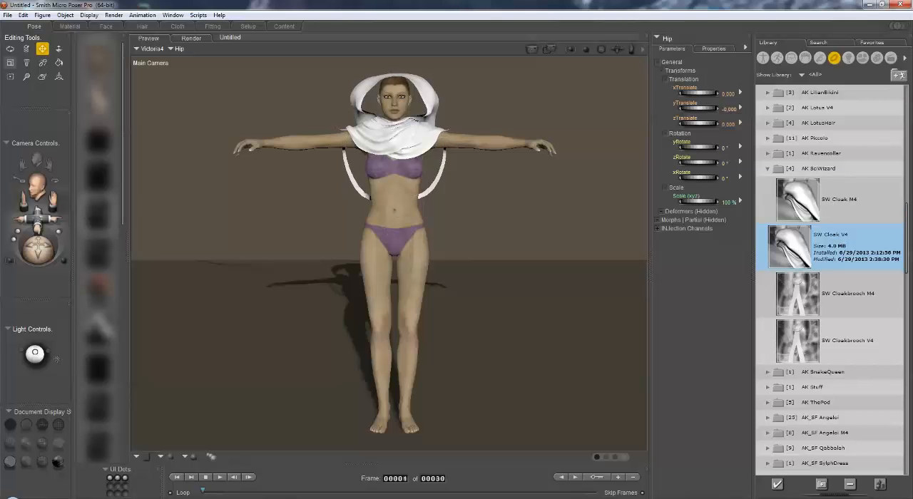
pyautogui.moveTo(37, 216); pyautogui.dragTo(52, 199)
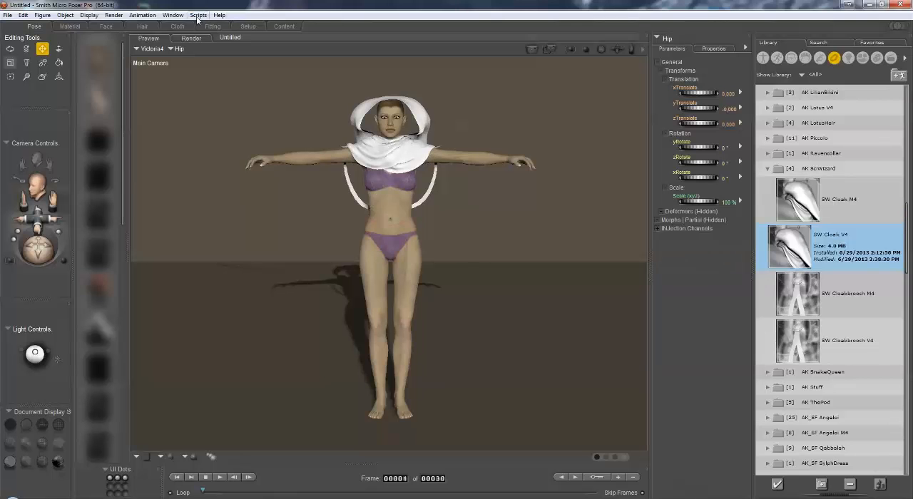
# Turn off Remove backfacing polys in the preview render settings and save the settings.
pyautogui.click(116, 16)
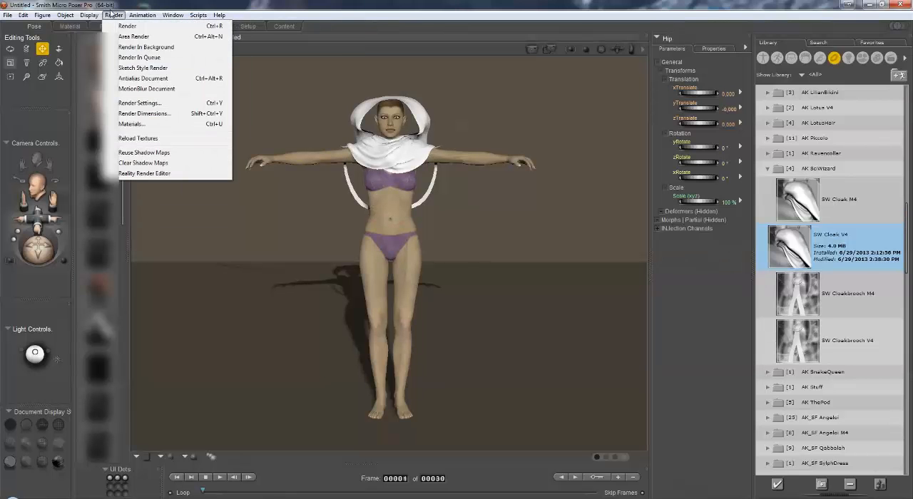
pyautogui.click(135, 103)
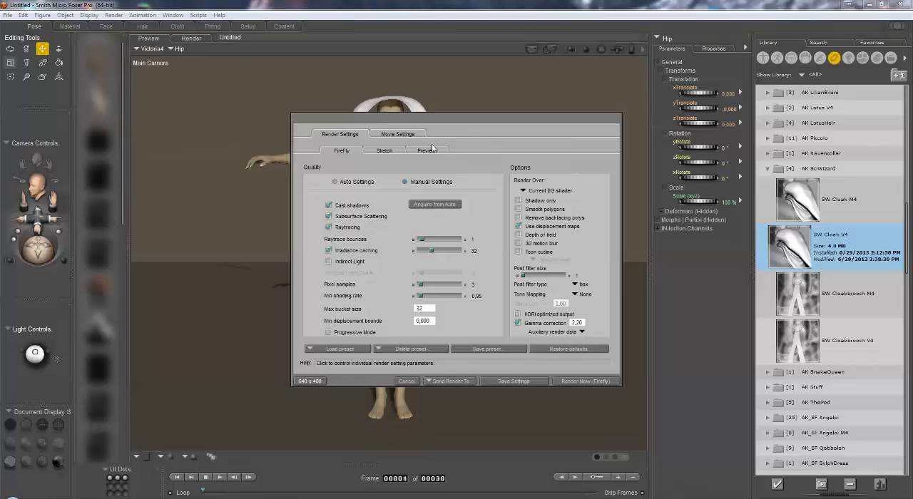
pyautogui.click(428, 150)
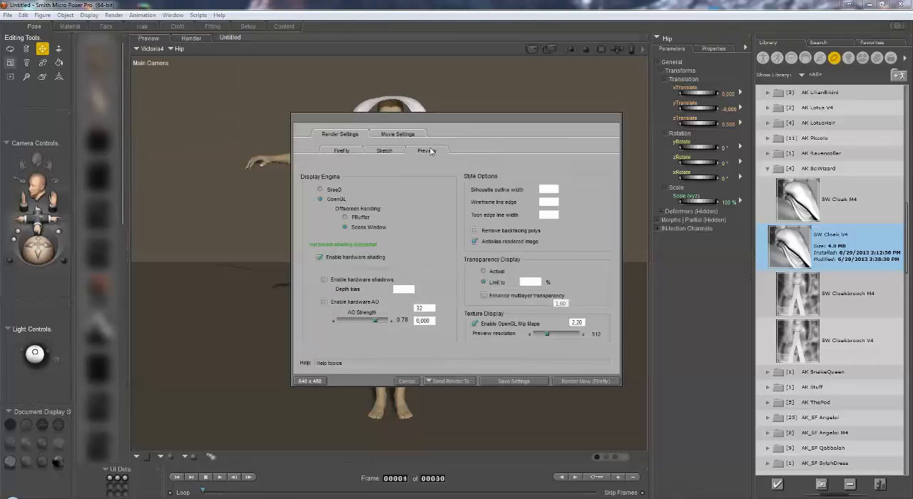
pyautogui.click(475, 233)
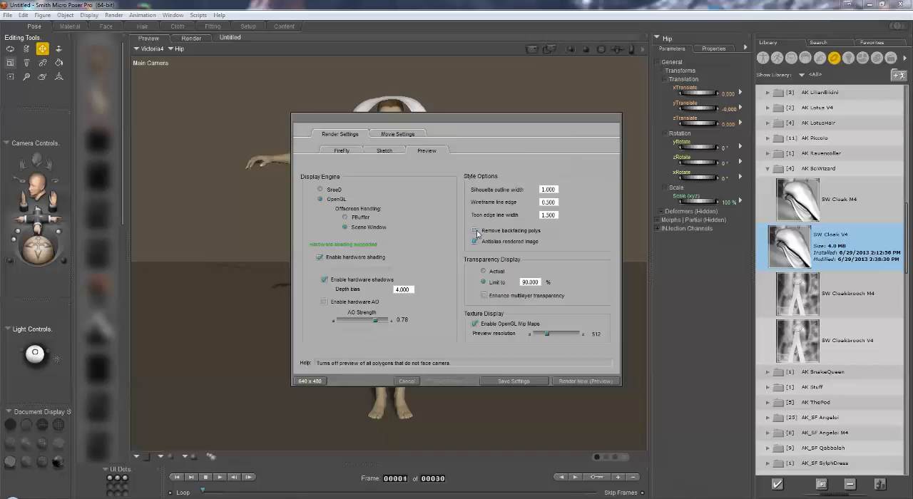
pyautogui.click(530, 380)
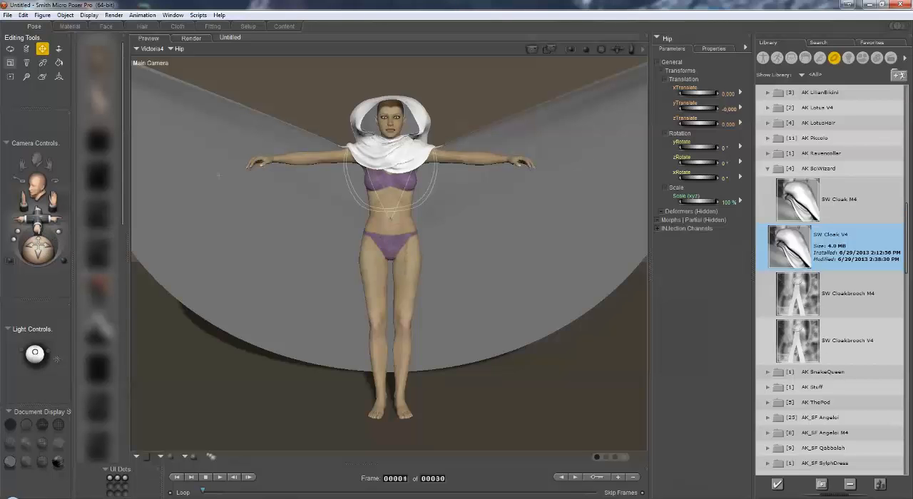
# Try moving Victoria 4's whole body vertically, and reset its yTranslate to 0.
pyautogui.click(161, 48)
pyautogui.click(190, 54)
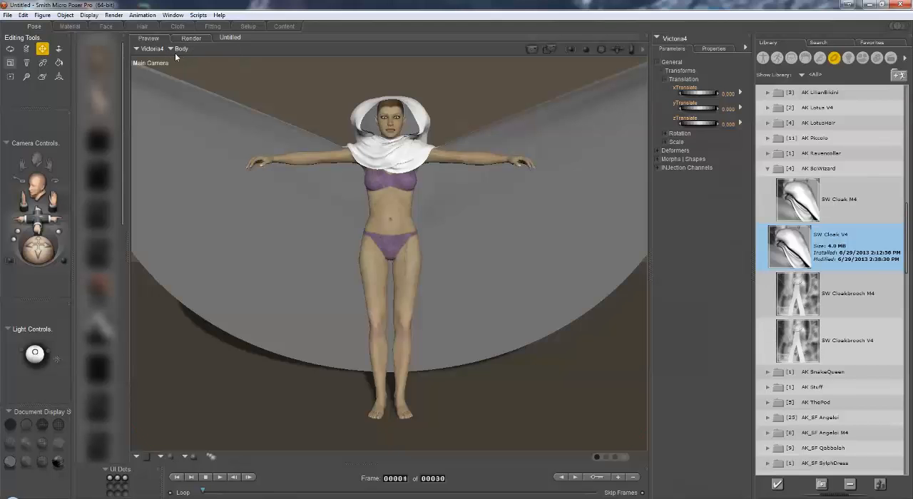
pyautogui.moveTo(709, 110); pyautogui.dragTo(712, 111)
pyautogui.click(736, 108)
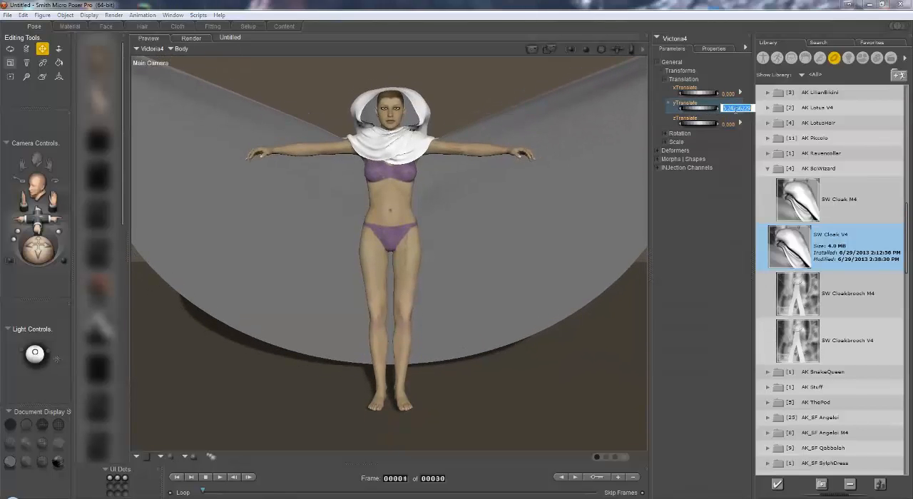
pyautogui.write('0')
pyautogui.press('Return')
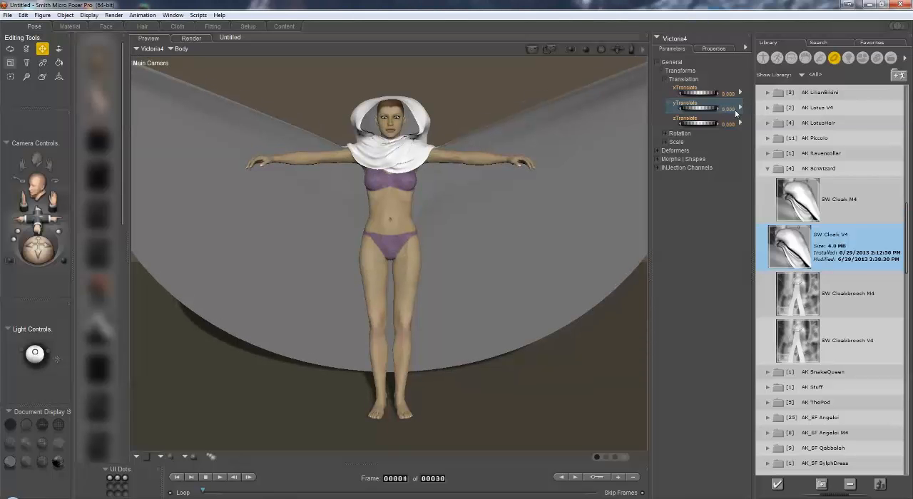
# Set the animation length to 45 frames.
pyautogui.click(433, 479)
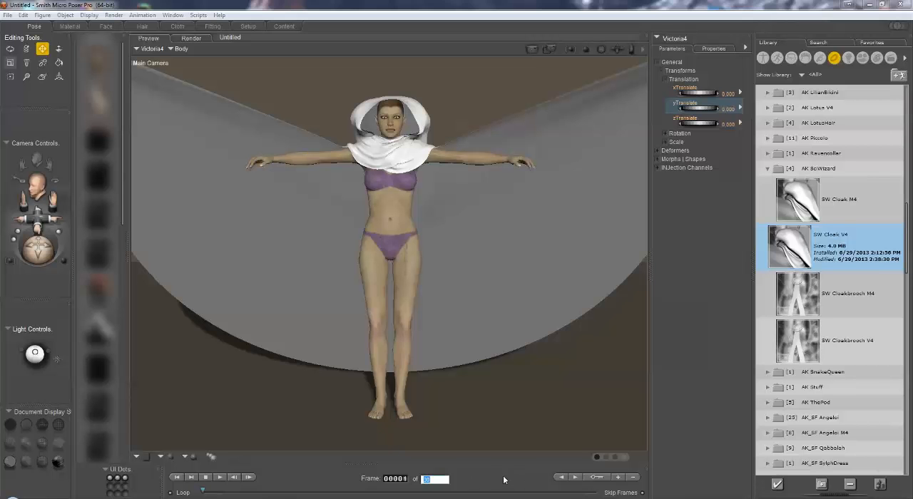
pyautogui.press('Return')
pyautogui.click(441, 479)
pyautogui.write('45')
pyautogui.press('Return')
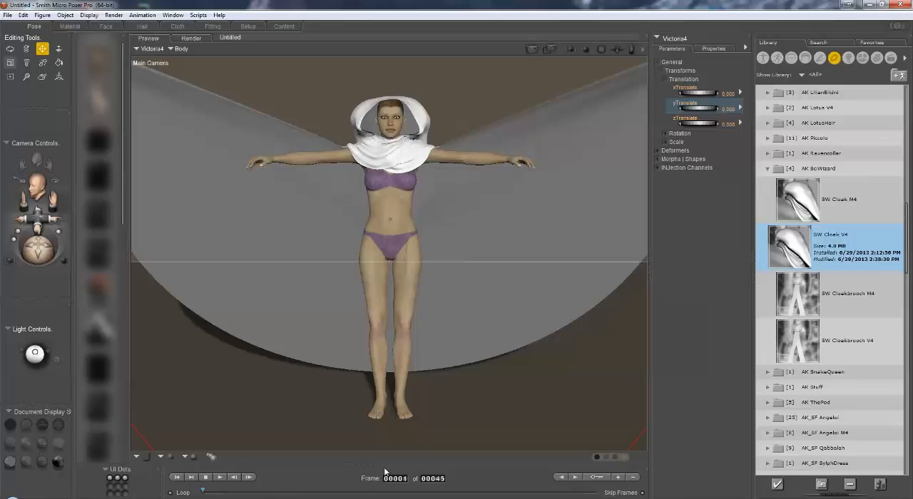
# Apply the PMFP_II_05 library pose to Victoria 4 at frame 30, and return to frame 1.
pyautogui.click(398, 479)
pyautogui.write('30')
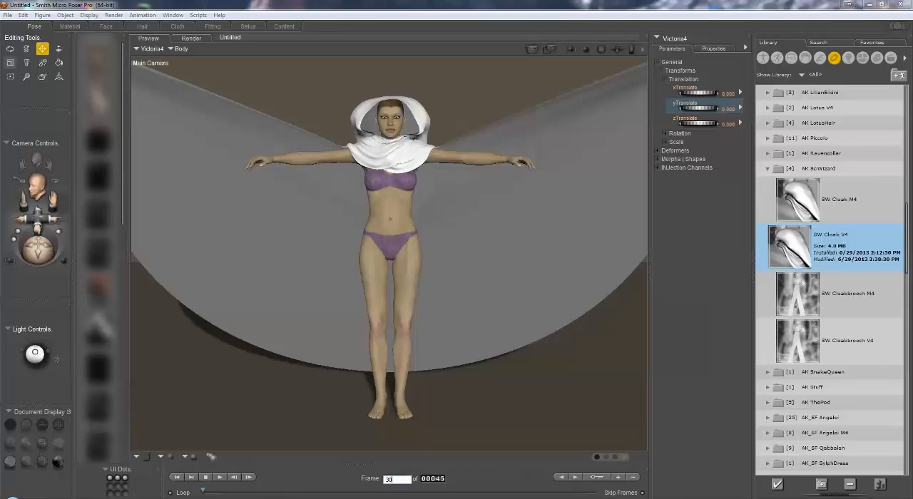
pyautogui.press('Return')
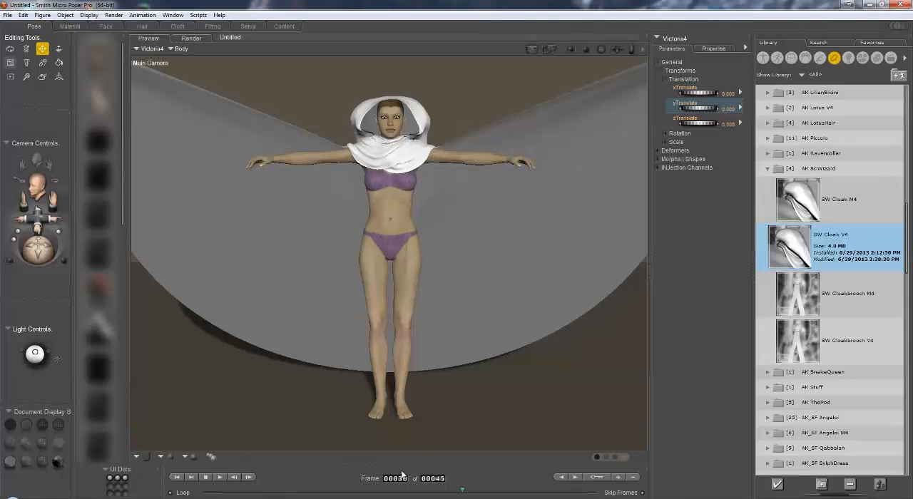
pyautogui.click(777, 58)
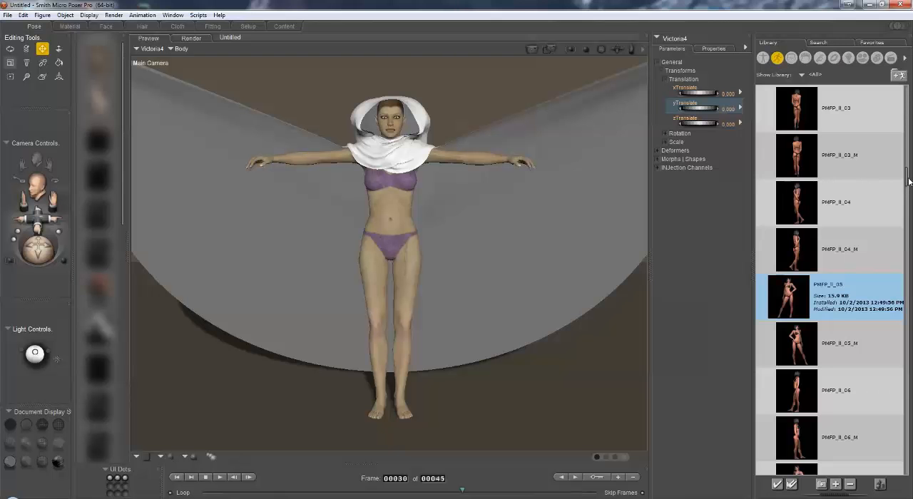
pyautogui.moveTo(909, 181)
pyautogui.mouseDown()
pyautogui.moveTo(909, 159)
pyautogui.moveTo(908, 188)
pyautogui.mouseUp()
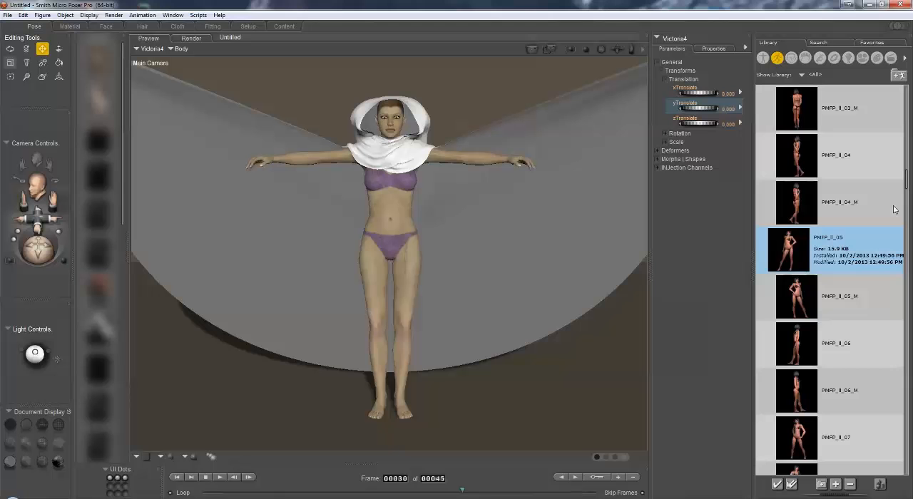
pyautogui.doubleClick(792, 255)
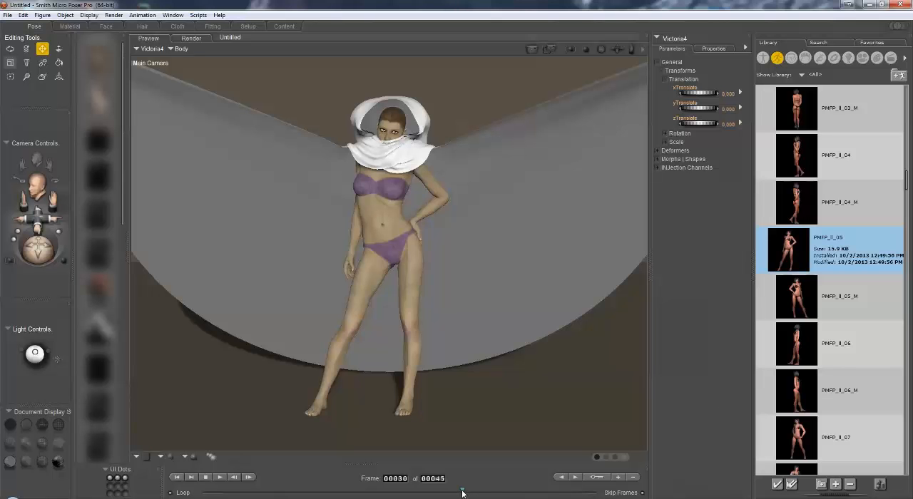
pyautogui.moveTo(462, 494); pyautogui.dragTo(204, 493)
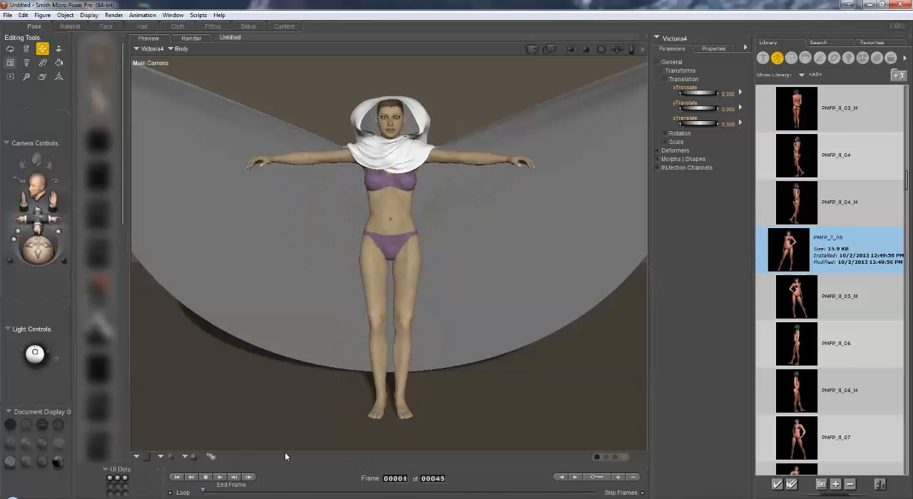
# In the Cloth room, select the AK_SWCloakV4 prop and create a new simulation with end frame 45.
pyautogui.click(178, 27)
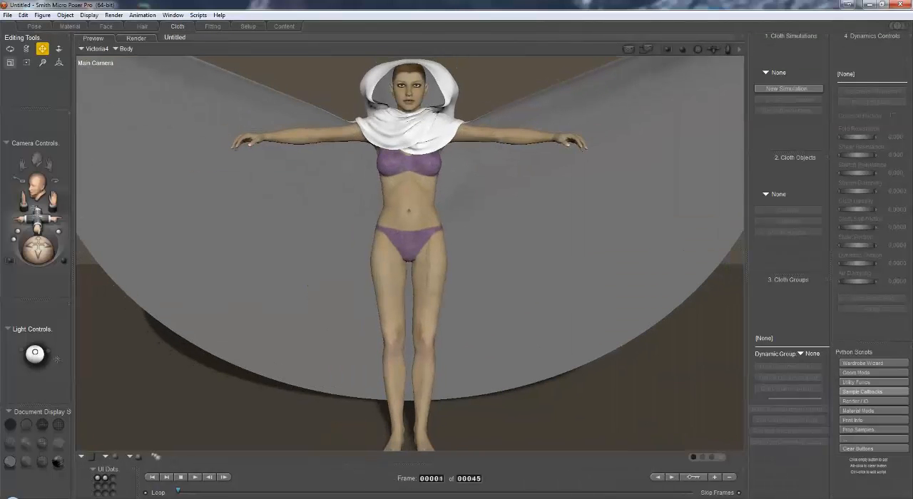
pyautogui.click(126, 48)
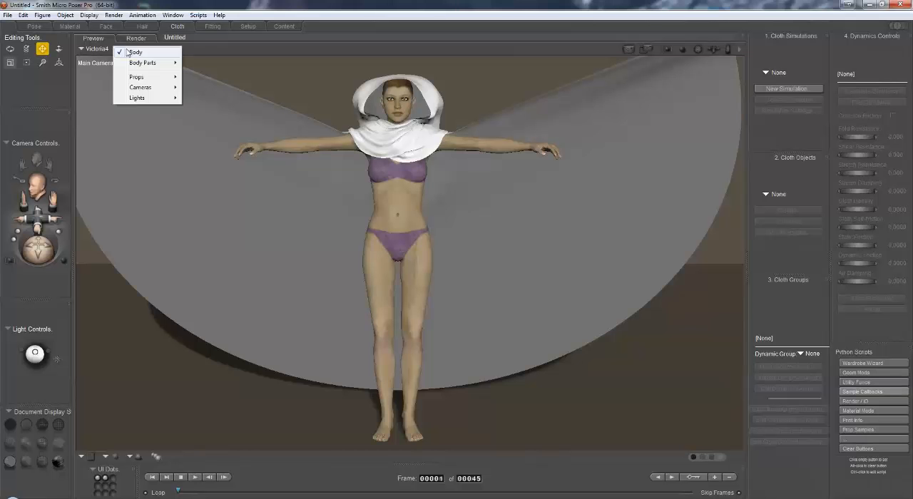
pyautogui.moveTo(141, 77)
pyautogui.click(214, 77)
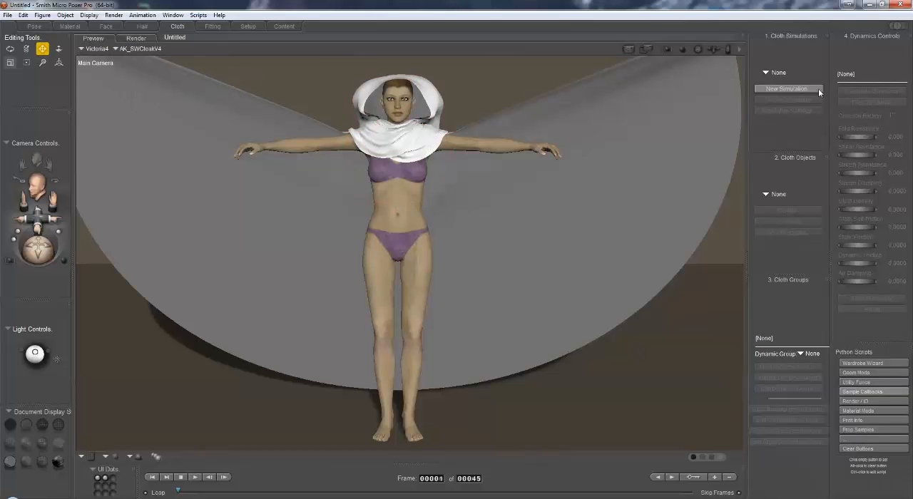
pyautogui.click(819, 90)
pyautogui.click(762, 64)
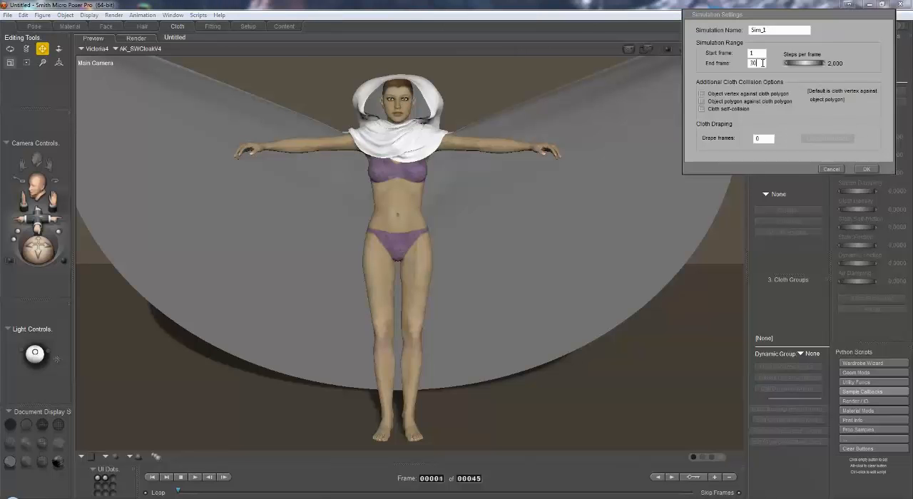
pyautogui.press('BackSpace')
pyautogui.press('BackSpace')
pyautogui.write('45')
pyautogui.click(866, 168)
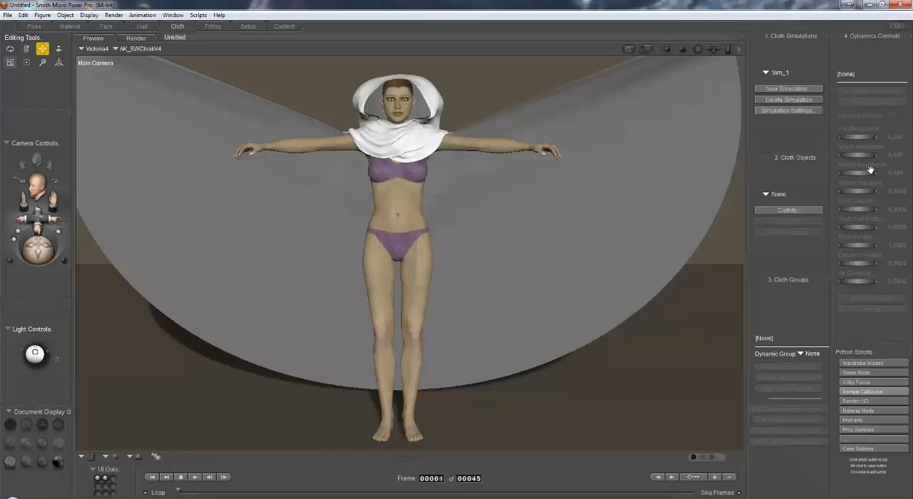
# Clothify AK_SWCloakV4 and make it collide against GROUND and Victoria4, with Victoria4's collision offset set to 0.5.
pyautogui.click(815, 211)
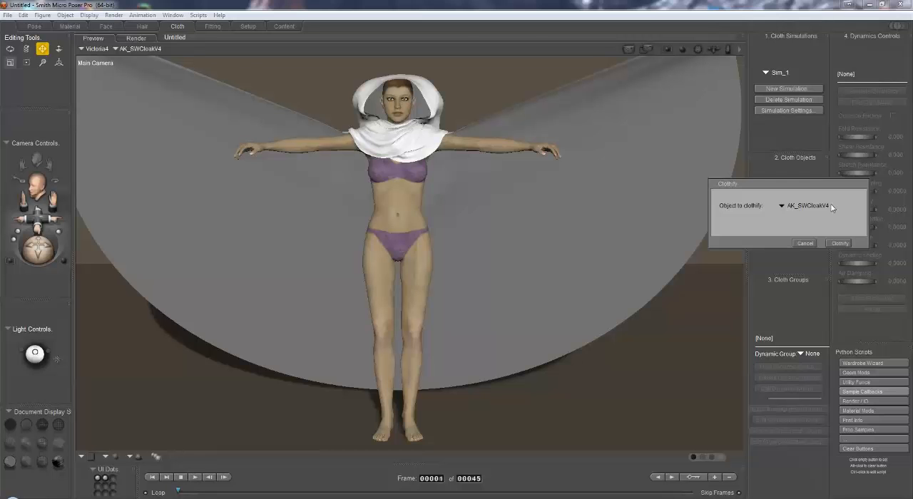
pyautogui.click(845, 245)
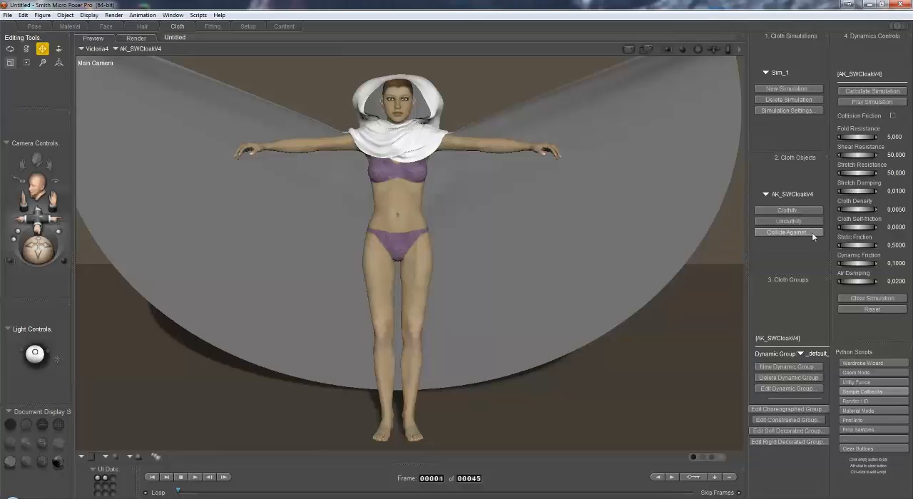
pyautogui.click(814, 232)
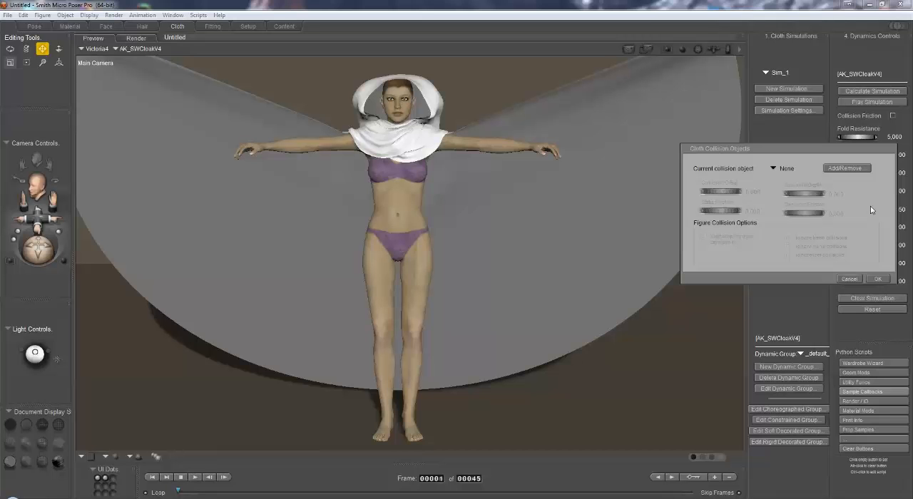
pyautogui.click(834, 169)
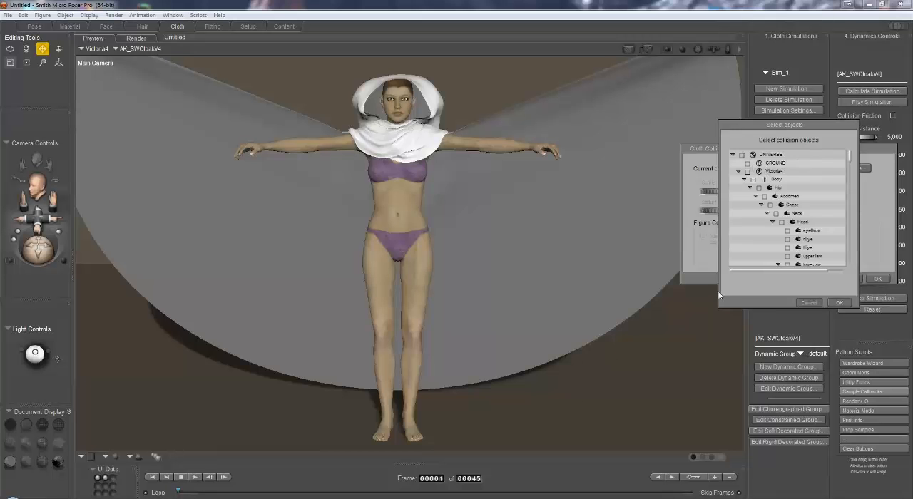
pyautogui.click(748, 171)
pyautogui.click(738, 172)
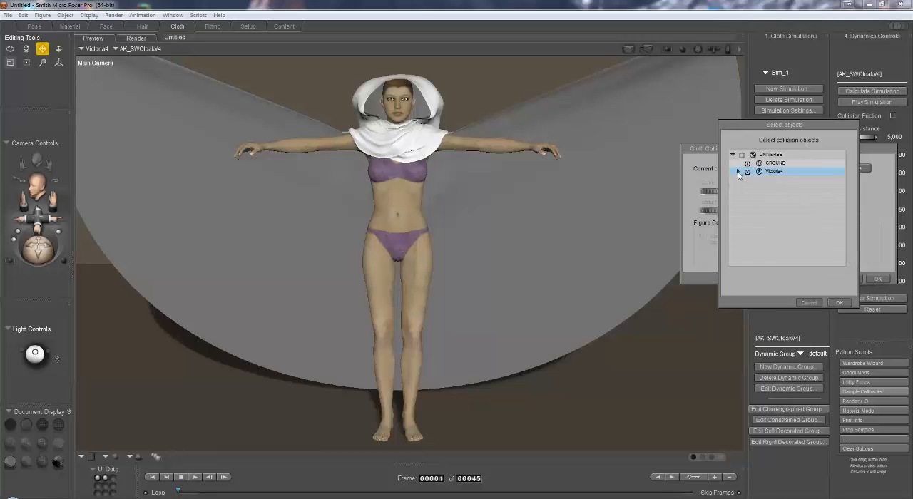
pyautogui.click(839, 303)
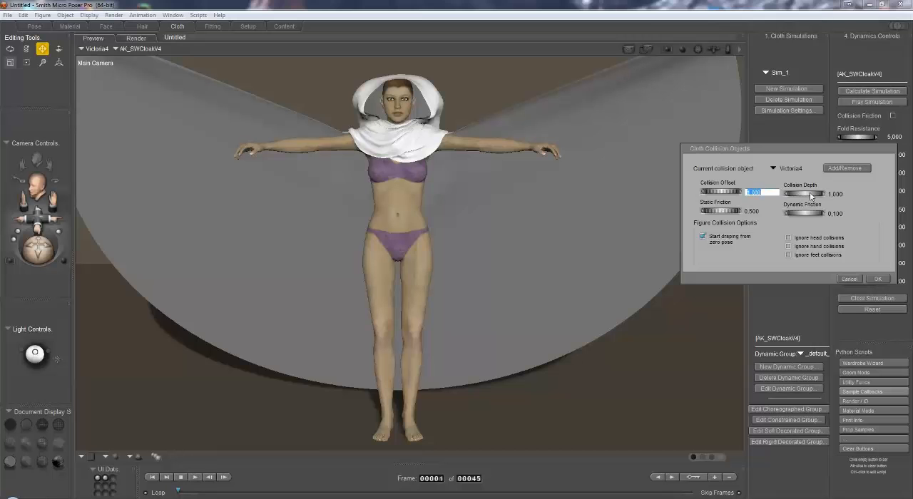
pyautogui.write('0')
pyautogui.click(878, 279)
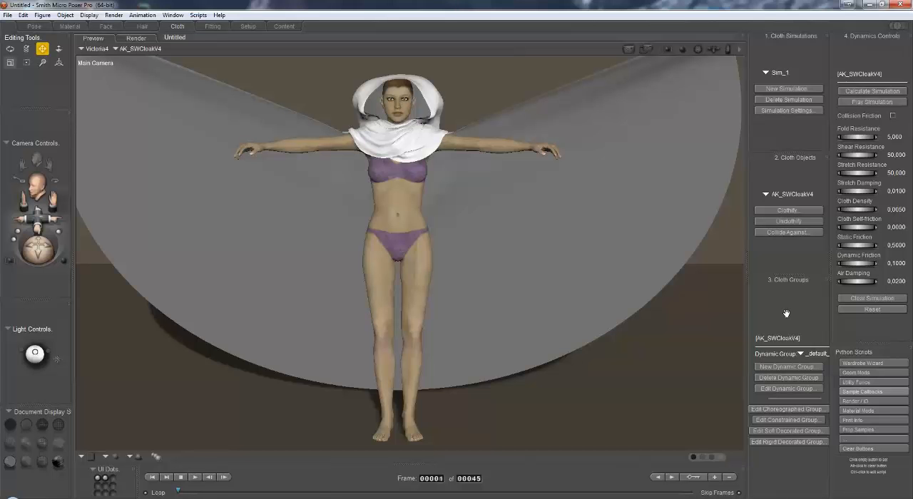
# Examine the vertices in the cloak's constrained group and close the group editor.
pyautogui.click(803, 421)
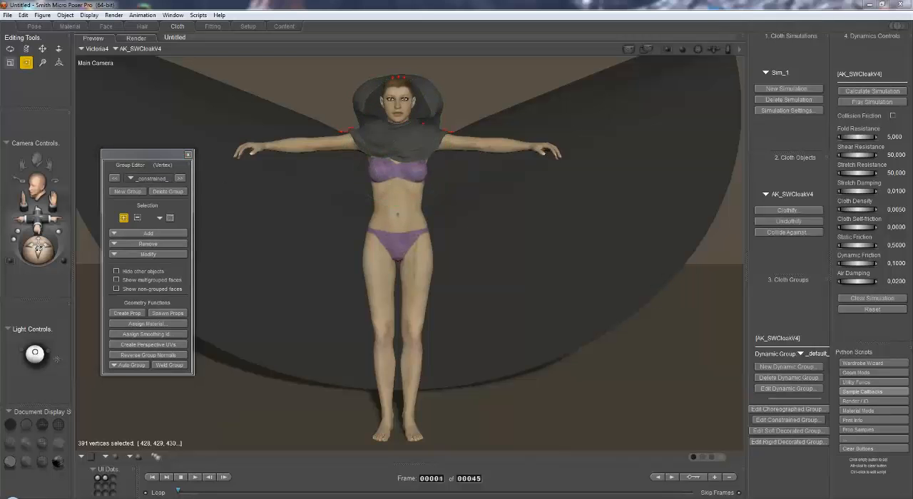
pyautogui.moveTo(40, 247)
pyautogui.mouseDown()
pyautogui.moveTo(69, 264)
pyautogui.moveTo(32, 252)
pyautogui.moveTo(58, 250)
pyautogui.moveTo(33, 251)
pyautogui.moveTo(57, 252)
pyautogui.moveTo(35, 253)
pyautogui.moveTo(51, 258)
pyautogui.moveTo(53, 247)
pyautogui.moveTo(51, 284)
pyautogui.moveTo(40, 253)
pyautogui.mouseUp()
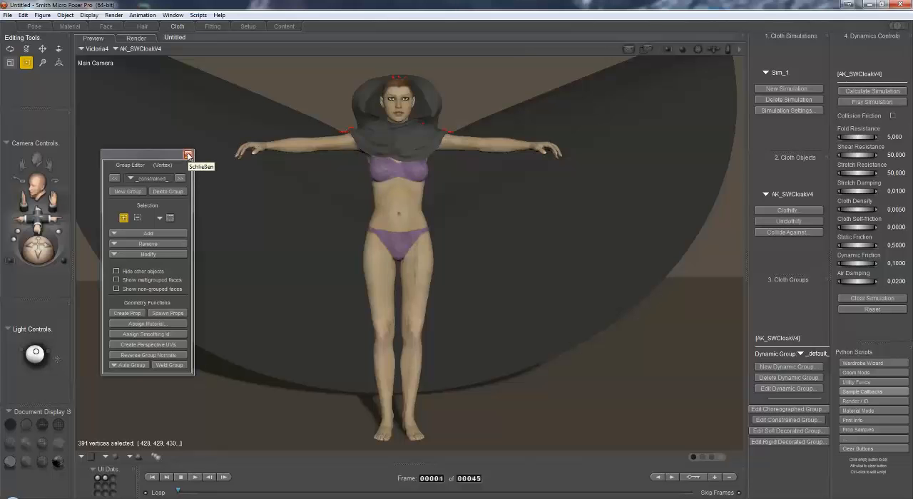
pyautogui.click(189, 156)
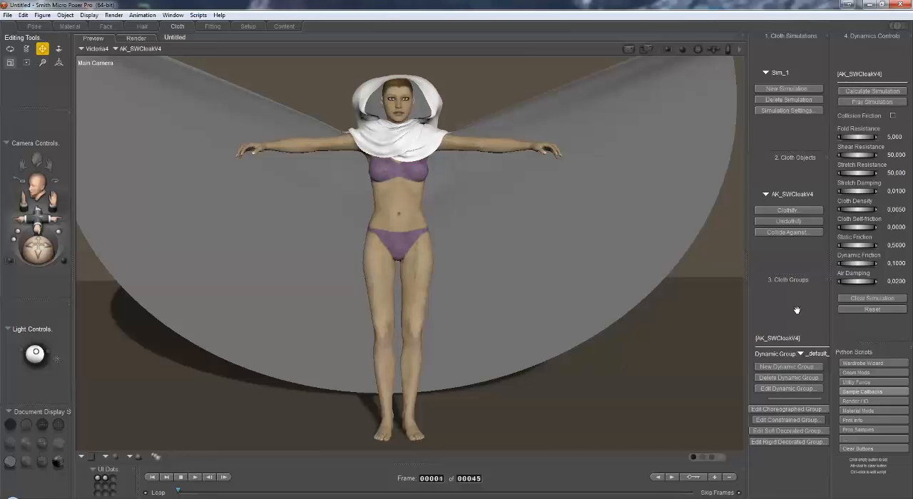
# Calculate the cloak's cloth simulation and return to the Pose room.
pyautogui.click(878, 91)
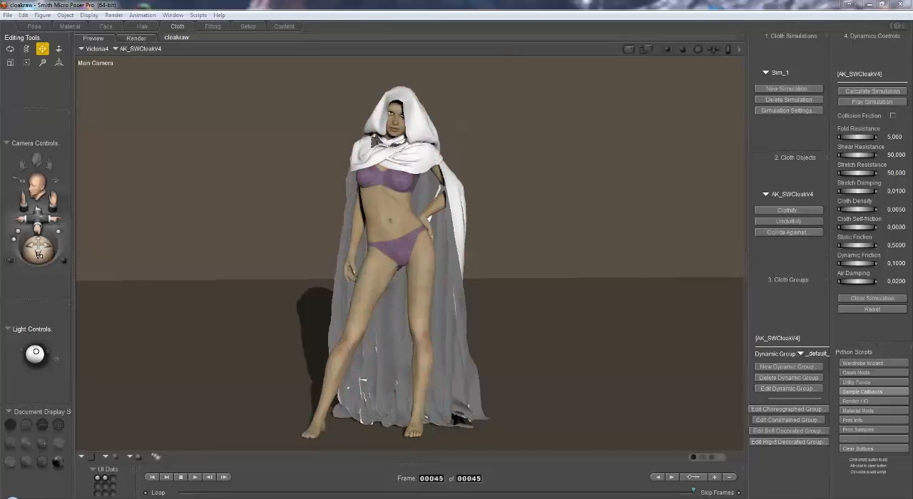
pyautogui.click(34, 26)
# Examine the draped cloak's hood, back and collar for holes and rough folds, with the mesh lines shown on the shaded surface.
pyautogui.moveTo(49, 254); pyautogui.dragTo(107, 209)
pyautogui.moveTo(37, 213); pyautogui.dragTo(5, 246)
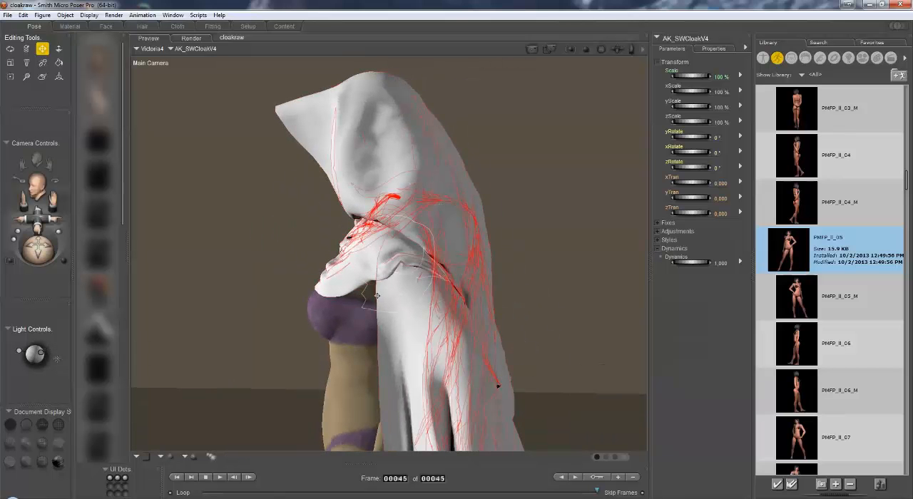
pyautogui.moveTo(47, 251); pyautogui.dragTo(4, 251)
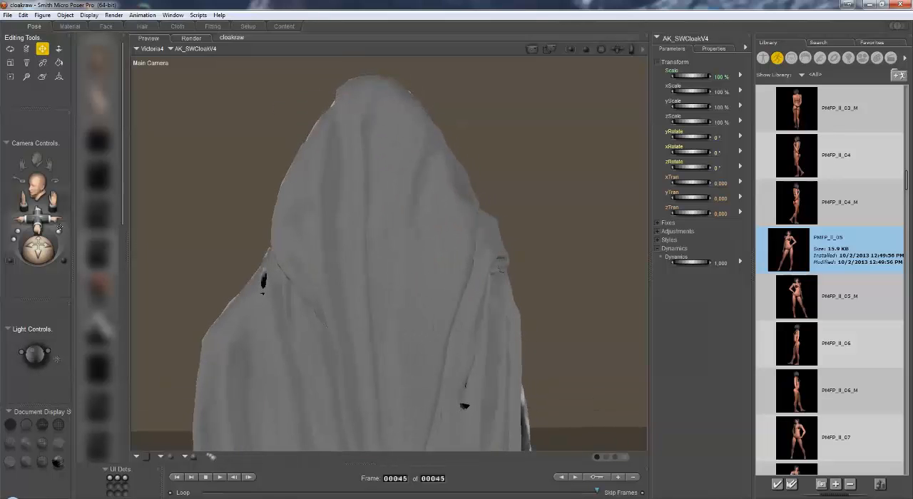
pyautogui.moveTo(53, 199); pyautogui.dragTo(50, 51)
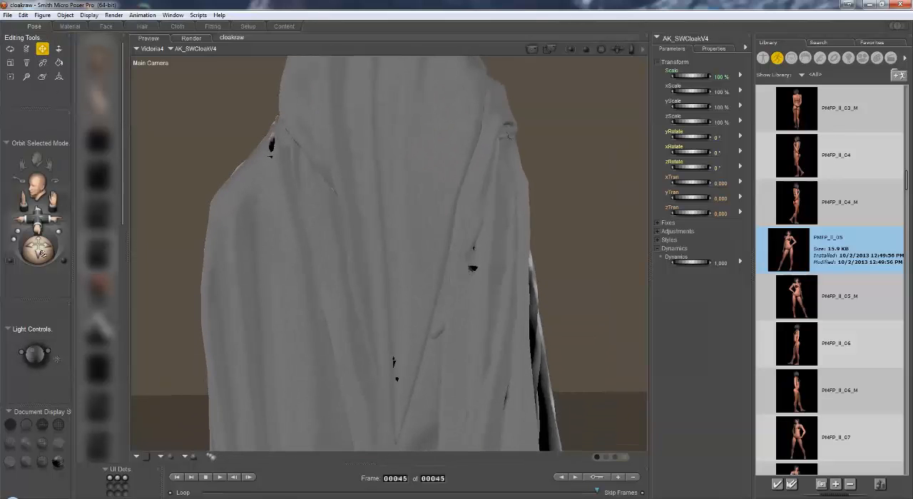
pyautogui.moveTo(40, 246)
pyautogui.mouseDown()
pyautogui.moveTo(36, 257)
pyautogui.moveTo(42, 251)
pyautogui.mouseUp()
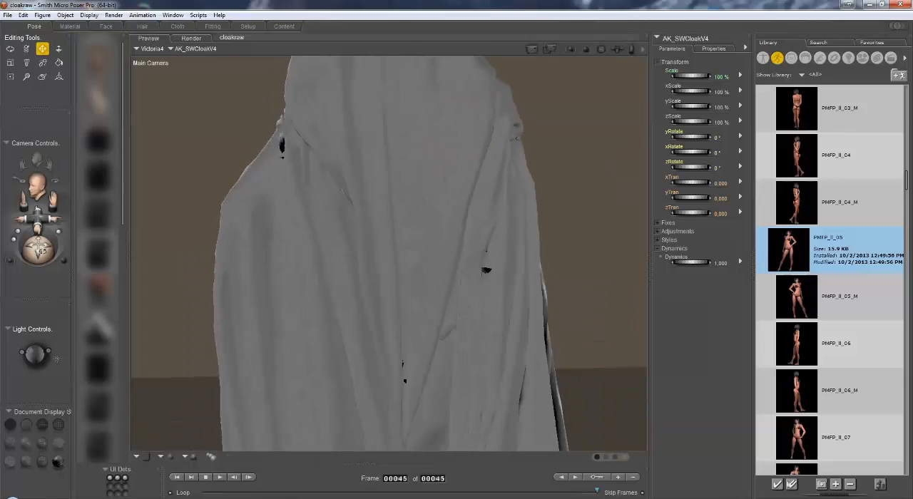
pyautogui.click(42, 465)
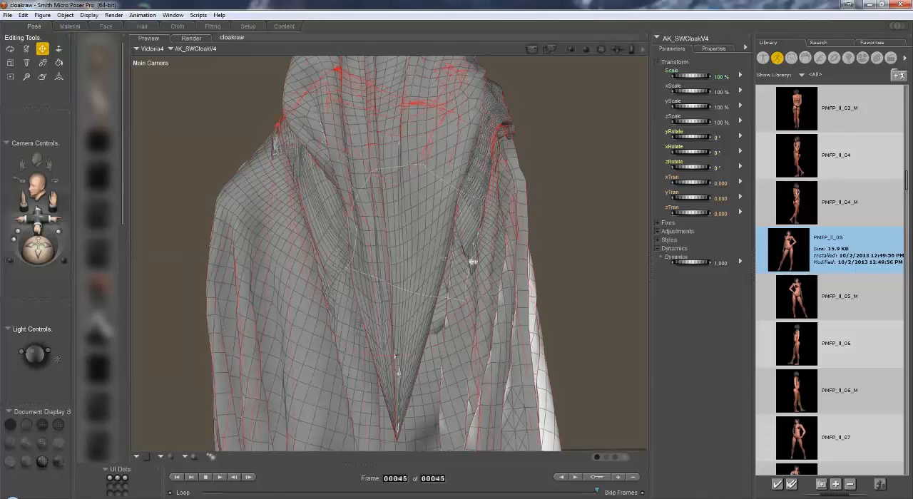
pyautogui.moveTo(39, 252); pyautogui.dragTo(10, 239)
pyautogui.moveTo(53, 200); pyautogui.dragTo(57, 321)
pyautogui.moveTo(40, 219); pyautogui.dragTo(49, 251)
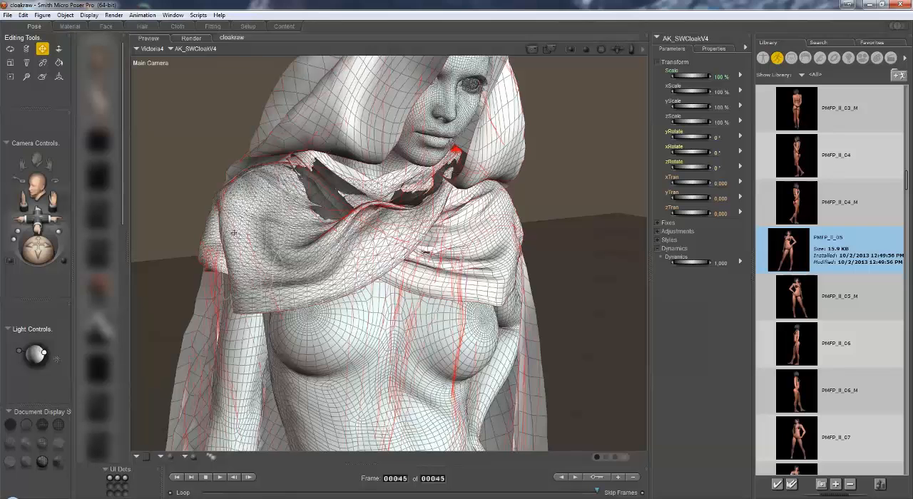
# With the Morphing Tool's Smooth action, set the brush radius to 0.0200 and smooth the jagged collar folds below the neck.
pyautogui.click(42, 78)
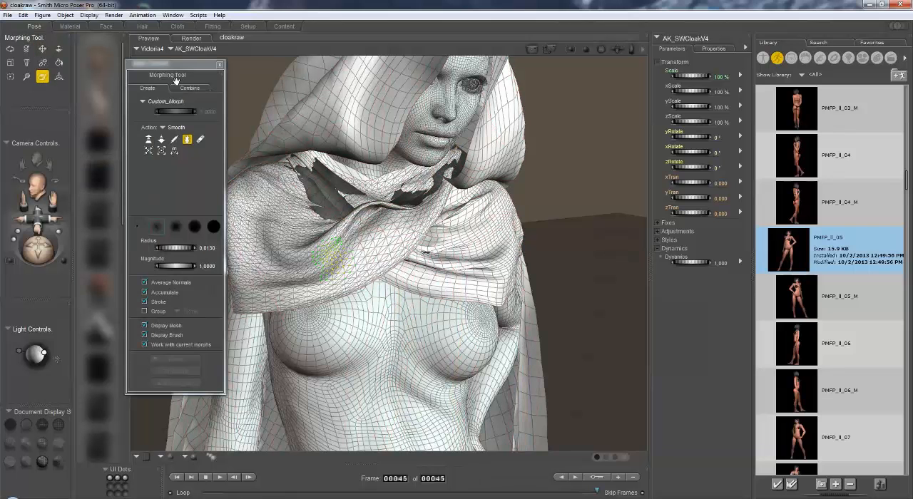
pyautogui.moveTo(53, 198); pyautogui.dragTo(134, 206)
pyautogui.moveTo(41, 254); pyautogui.dragTo(133, 251)
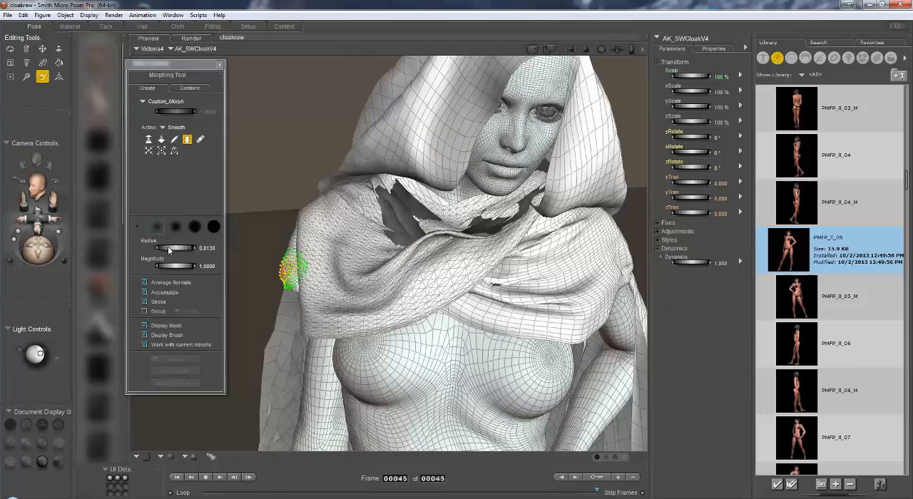
pyautogui.moveTo(168, 248); pyautogui.dragTo(187, 250)
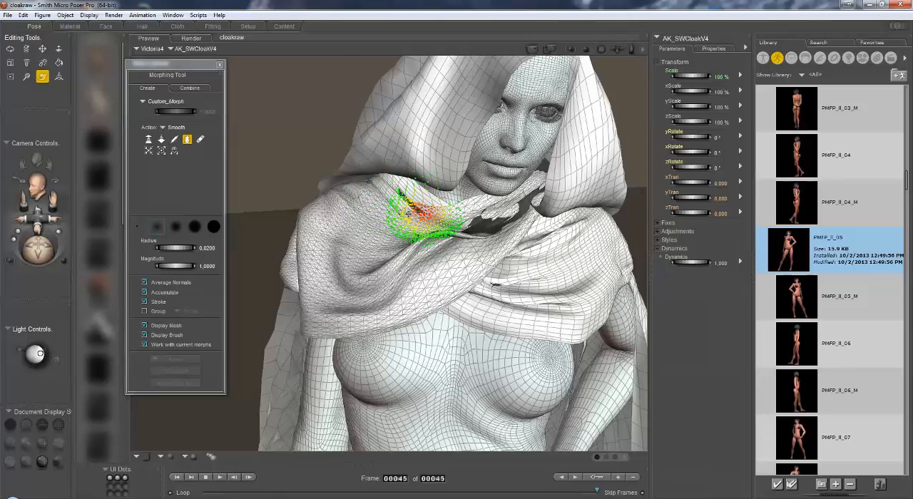
pyautogui.moveTo(424, 215)
pyautogui.mouseDown()
pyautogui.moveTo(403, 200)
pyautogui.moveTo(418, 234)
pyautogui.mouseUp()
pyautogui.moveTo(39, 252)
pyautogui.mouseDown()
pyautogui.moveTo(56, 256)
pyautogui.moveTo(41, 260)
pyautogui.moveTo(49, 271)
pyautogui.mouseUp()
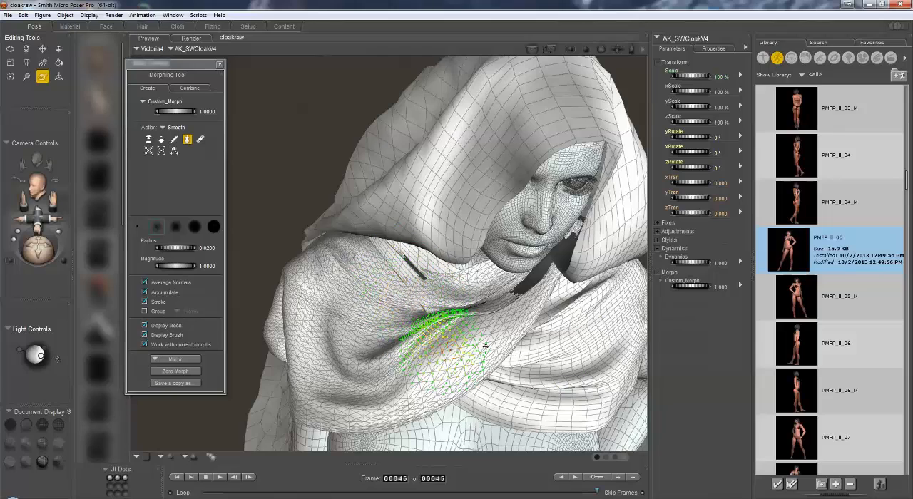
# Smooth the rough folds and poke-through spots on the cloak's shoulder and upper back.
pyautogui.moveTo(38, 253); pyautogui.dragTo(111, 242)
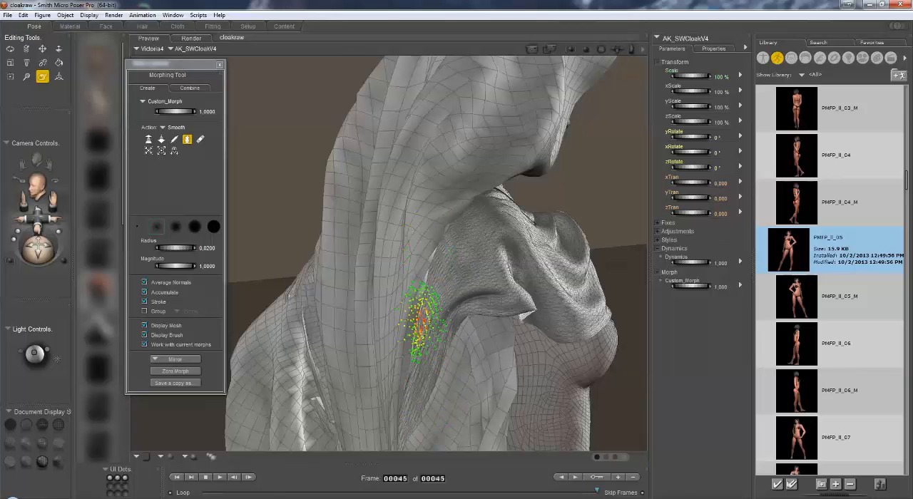
pyautogui.moveTo(39, 251)
pyautogui.mouseDown()
pyautogui.moveTo(76, 254)
pyautogui.moveTo(78, 264)
pyautogui.mouseUp()
pyautogui.moveTo(369, 274)
pyautogui.mouseDown()
pyautogui.moveTo(407, 326)
pyautogui.moveTo(464, 373)
pyautogui.moveTo(365, 193)
pyautogui.mouseUp()
pyautogui.moveTo(57, 200); pyautogui.dragTo(45, 171)
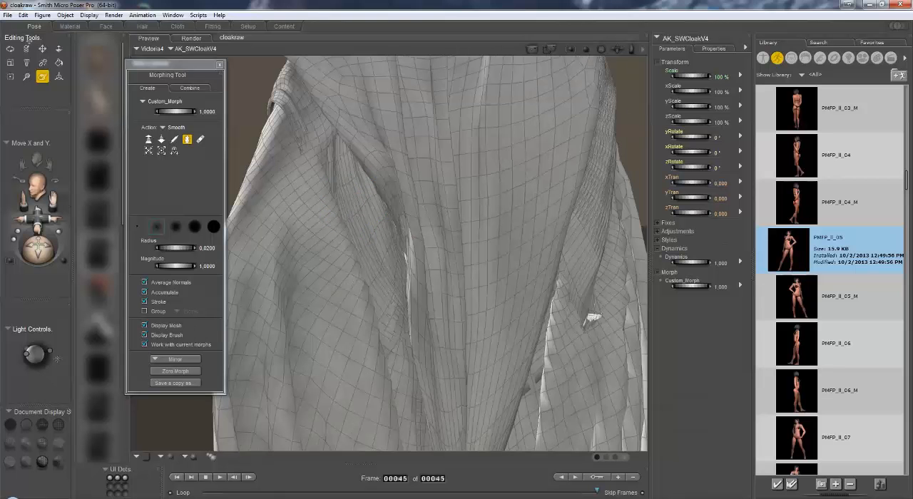
pyautogui.moveTo(526, 382)
pyautogui.mouseDown()
pyautogui.moveTo(581, 303)
pyautogui.moveTo(621, 286)
pyautogui.moveTo(623, 356)
pyautogui.moveTo(625, 307)
pyautogui.mouseUp()
pyautogui.moveTo(56, 200); pyautogui.dragTo(89, 253)
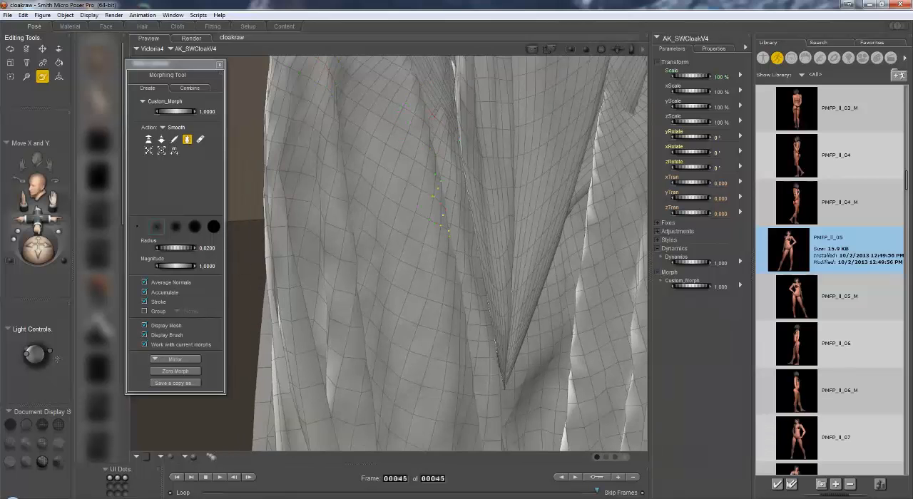
# Set the brush radius to 0.0490 and smooth the folds on the back of the cloak down to the hem.
pyautogui.scroll(-5, 420, 283)
pyautogui.moveTo(57, 201); pyautogui.dragTo(33, 247)
pyautogui.moveTo(177, 247); pyautogui.dragTo(197, 248)
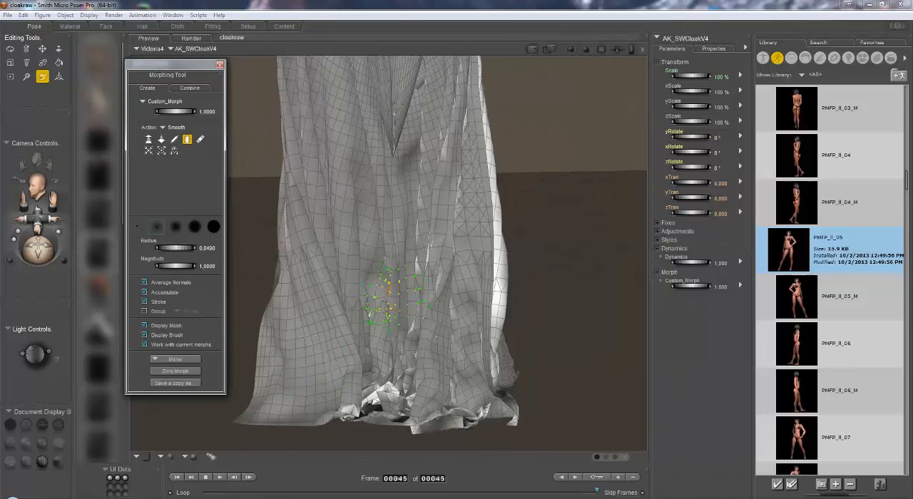
pyautogui.moveTo(376, 310)
pyautogui.mouseDown()
pyautogui.moveTo(445, 249)
pyautogui.moveTo(415, 372)
pyautogui.moveTo(364, 407)
pyautogui.moveTo(303, 417)
pyautogui.moveTo(349, 401)
pyautogui.moveTo(378, 407)
pyautogui.moveTo(374, 368)
pyautogui.moveTo(393, 351)
pyautogui.moveTo(421, 418)
pyautogui.moveTo(463, 417)
pyautogui.moveTo(486, 403)
pyautogui.moveTo(514, 421)
pyautogui.moveTo(464, 414)
pyautogui.moveTo(457, 269)
pyautogui.mouseUp()
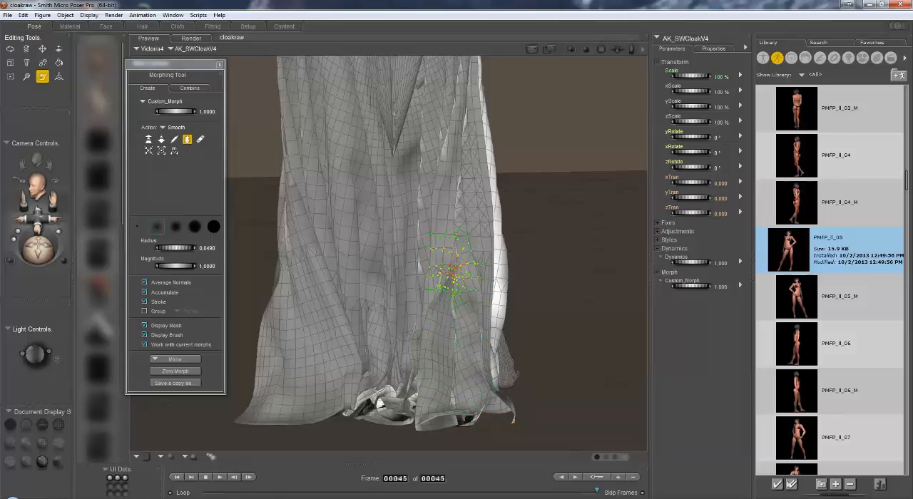
pyautogui.moveTo(460, 189)
pyautogui.mouseDown()
pyautogui.moveTo(455, 122)
pyautogui.moveTo(435, 114)
pyautogui.moveTo(431, 200)
pyautogui.mouseUp()
pyautogui.moveTo(391, 343)
pyautogui.mouseDown()
pyautogui.moveTo(387, 385)
pyautogui.moveTo(345, 405)
pyautogui.moveTo(319, 380)
pyautogui.moveTo(290, 261)
pyautogui.moveTo(378, 366)
pyautogui.moveTo(449, 399)
pyautogui.moveTo(464, 418)
pyautogui.moveTo(436, 375)
pyautogui.mouseUp()
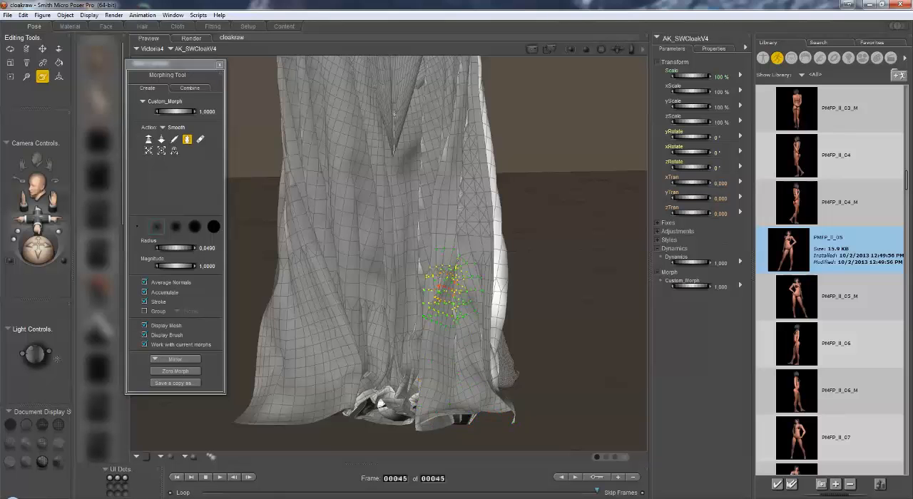
# Smooth the inner side of the cloak behind the legs and around the hem.
pyautogui.moveTo(38, 249); pyautogui.dragTo(146, 258)
pyautogui.moveTo(327, 322)
pyautogui.mouseDown()
pyautogui.moveTo(329, 306)
pyautogui.moveTo(332, 353)
pyautogui.moveTo(319, 362)
pyautogui.moveTo(341, 334)
pyautogui.mouseUp()
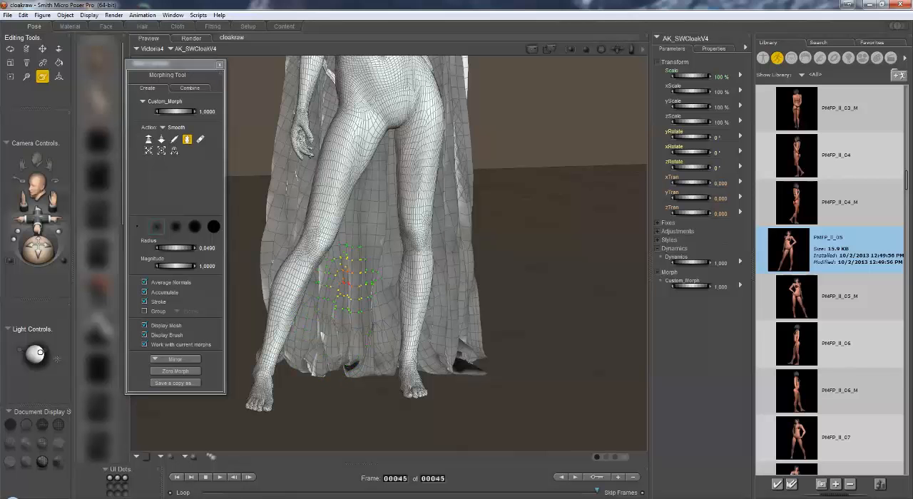
pyautogui.moveTo(374, 255)
pyautogui.mouseDown()
pyautogui.moveTo(367, 367)
pyautogui.moveTo(326, 371)
pyautogui.moveTo(294, 354)
pyautogui.moveTo(453, 360)
pyautogui.mouseUp()
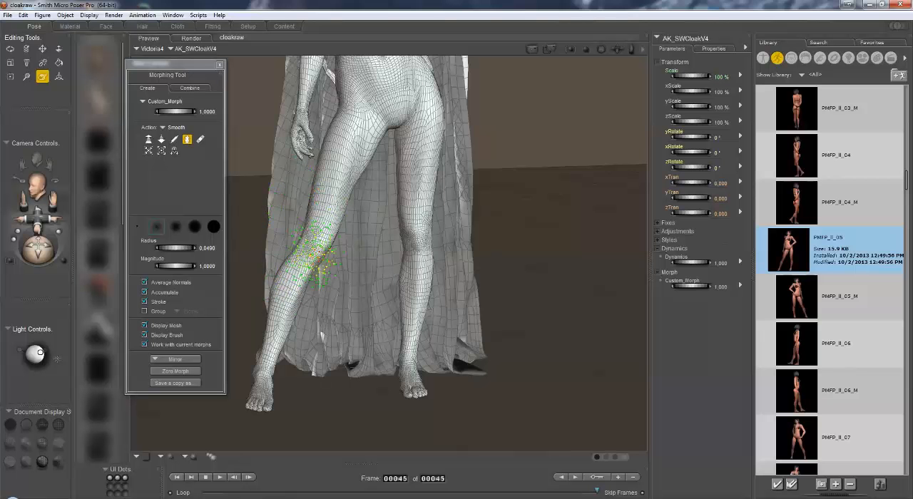
pyautogui.moveTo(41, 257); pyautogui.dragTo(80, 258)
pyautogui.moveTo(54, 200); pyautogui.dragTo(158, 200)
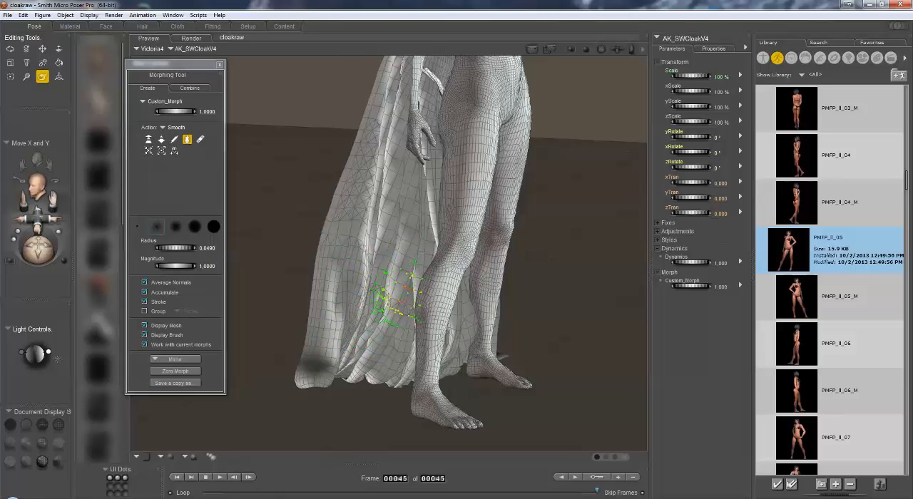
pyautogui.moveTo(39, 253); pyautogui.dragTo(297, 309)
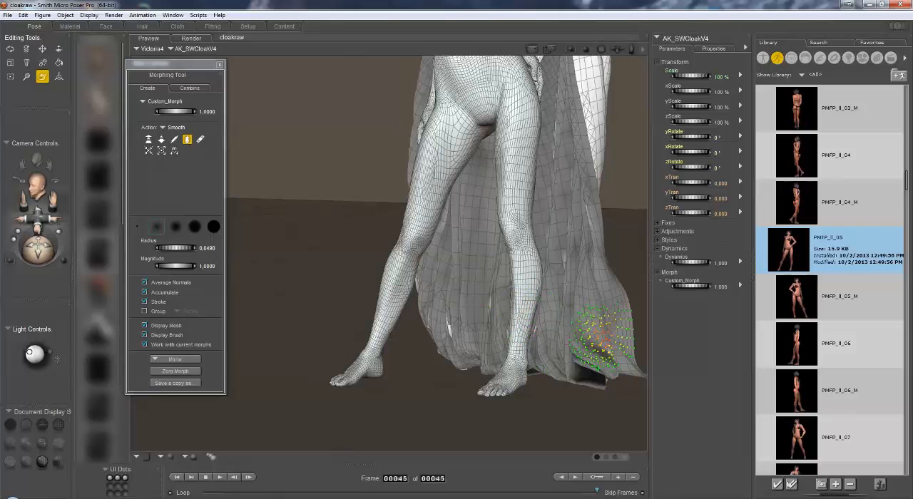
# Return the preview to the Texture Shaded display style and close the Morphing Tool.
pyautogui.moveTo(56, 199)
pyautogui.mouseDown()
pyautogui.moveTo(4, 260)
pyautogui.moveTo(58, 260)
pyautogui.moveTo(77, 246)
pyautogui.mouseUp()
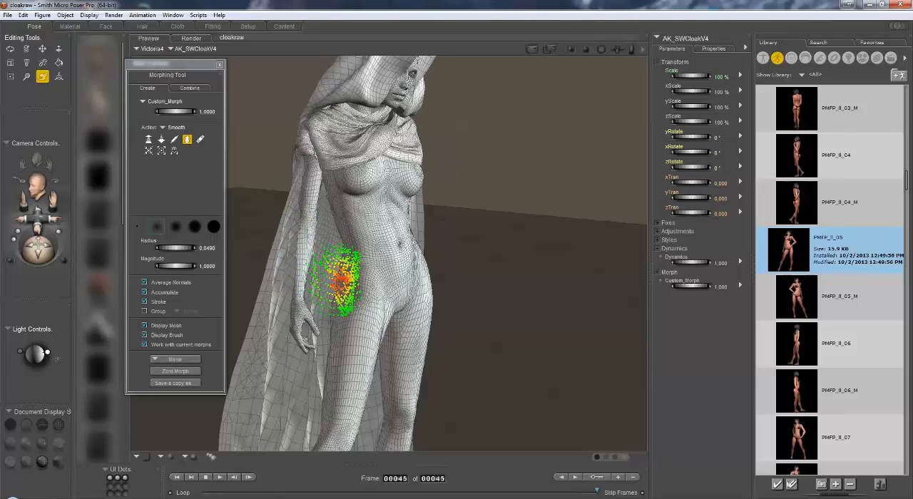
pyautogui.moveTo(41, 255)
pyautogui.mouseDown()
pyautogui.moveTo(62, 251)
pyautogui.moveTo(29, 255)
pyautogui.mouseUp()
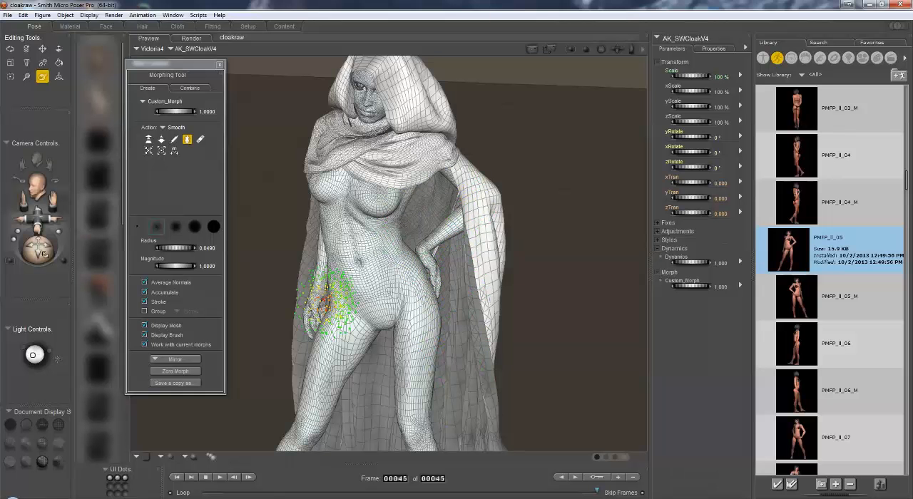
pyautogui.moveTo(44, 255); pyautogui.dragTo(90, 226)
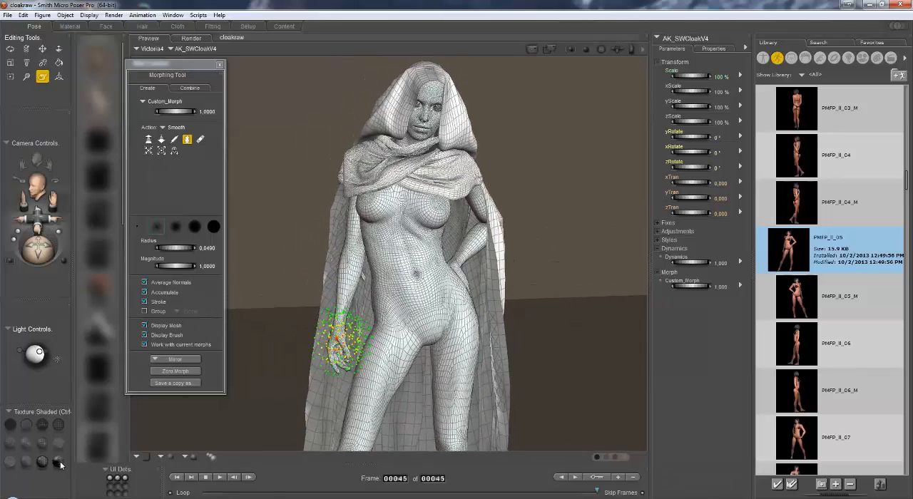
pyautogui.click(60, 462)
pyautogui.click(220, 65)
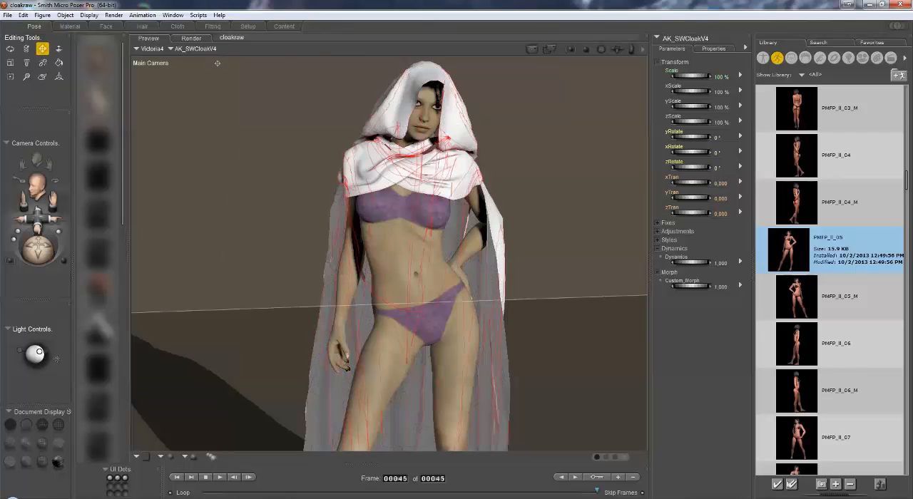
pyautogui.moveTo(38, 251)
pyautogui.mouseDown()
pyautogui.moveTo(4, 262)
pyautogui.moveTo(42, 260)
pyautogui.moveTo(47, 245)
pyautogui.mouseUp()
pyautogui.moveTo(53, 200); pyautogui.dragTo(48, 204)
pyautogui.moveTo(39, 255)
pyautogui.mouseDown()
pyautogui.moveTo(47, 252)
pyautogui.moveTo(2, 257)
pyautogui.moveTo(54, 252)
pyautogui.mouseUp()
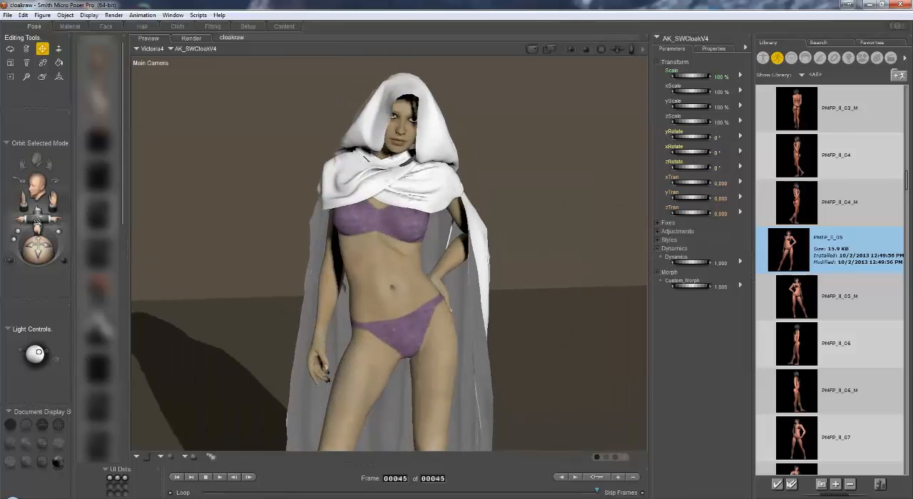
pyautogui.moveTo(38, 218); pyautogui.dragTo(40, 234)
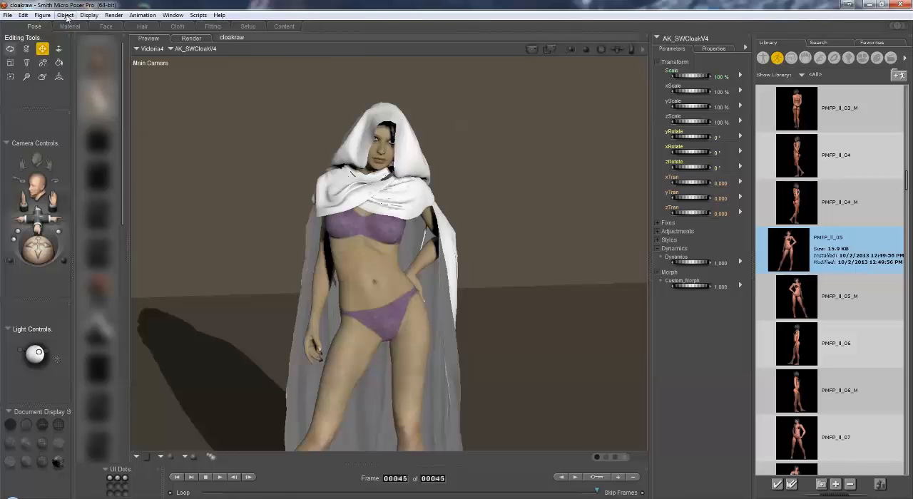
# Start a single-frame Wavefront OBJ export and include only AK_SWCloakV4 in the exported objects.
pyautogui.click(7, 15)
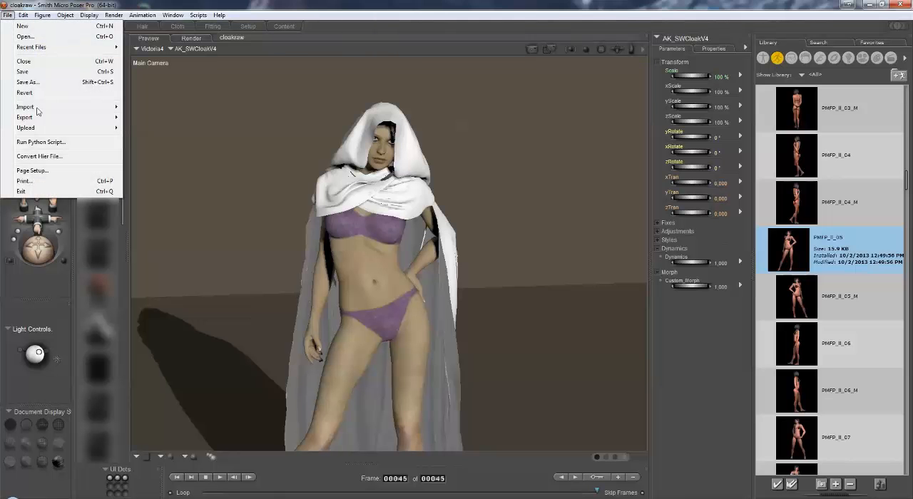
pyautogui.moveTo(36, 120)
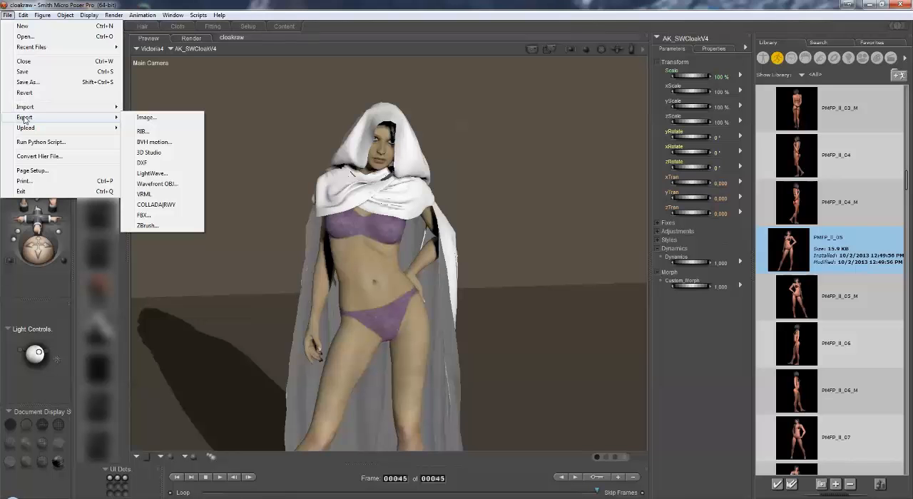
pyautogui.click(159, 184)
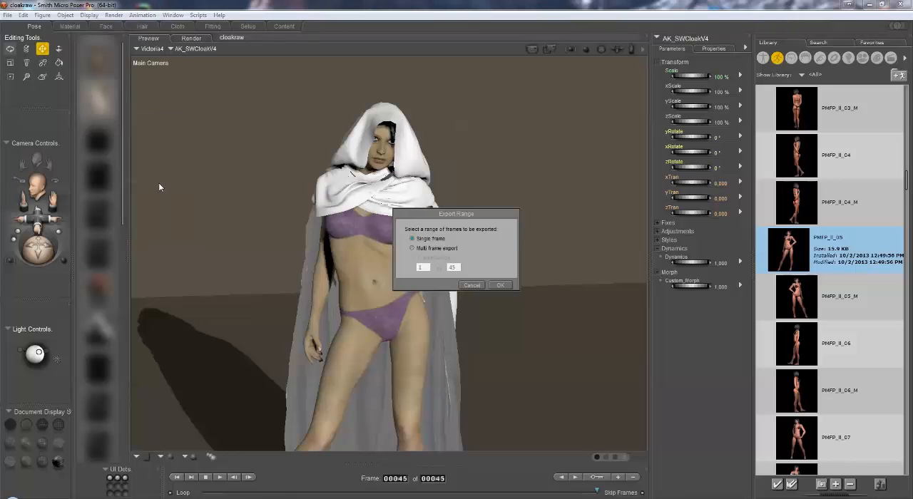
pyautogui.click(501, 284)
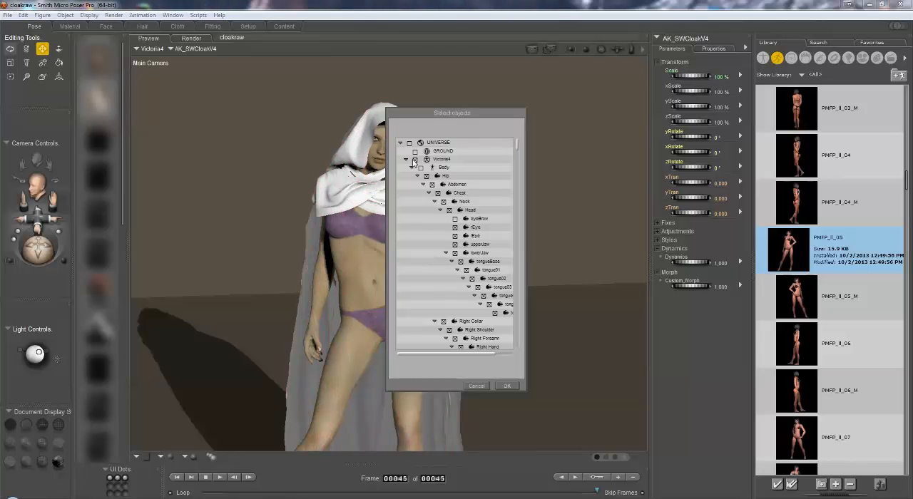
pyautogui.moveTo(518, 142); pyautogui.dragTo(517, 305)
pyautogui.moveTo(517, 329); pyautogui.dragTo(513, 353)
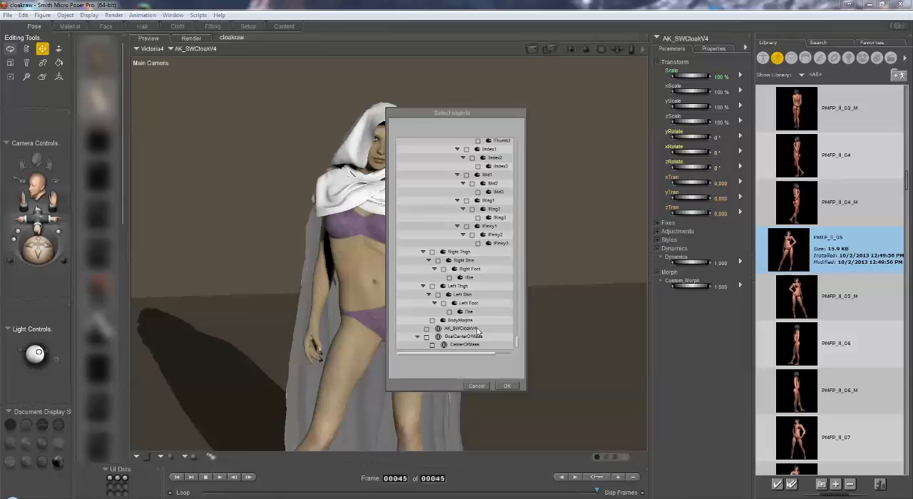
pyautogui.click(426, 331)
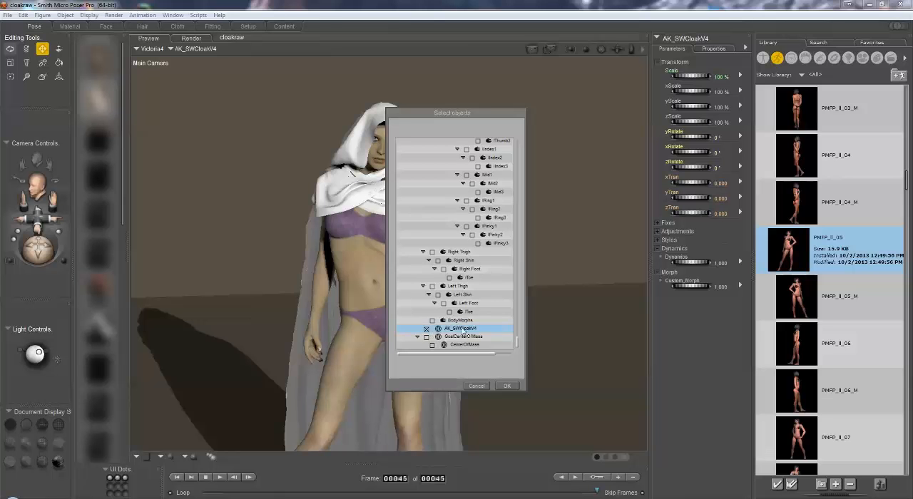
pyautogui.click(508, 386)
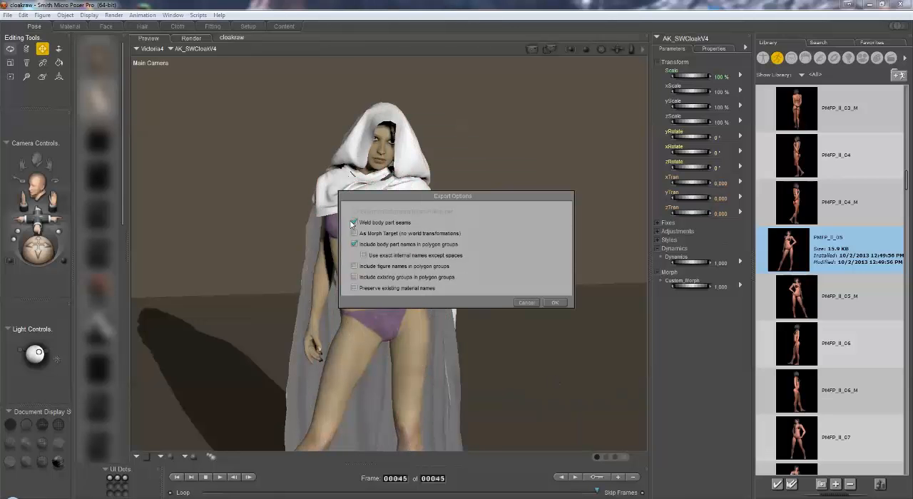
# Enable only "As Morph Target" and "Include existing groups in polygon groups" as export options and proceed to saving the OBJ file.
pyautogui.click(354, 245)
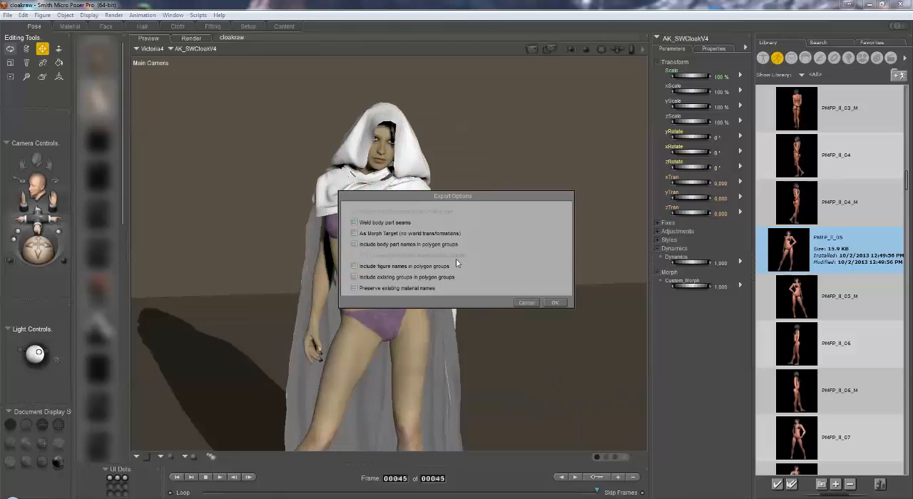
pyautogui.click(355, 234)
pyautogui.click(557, 302)
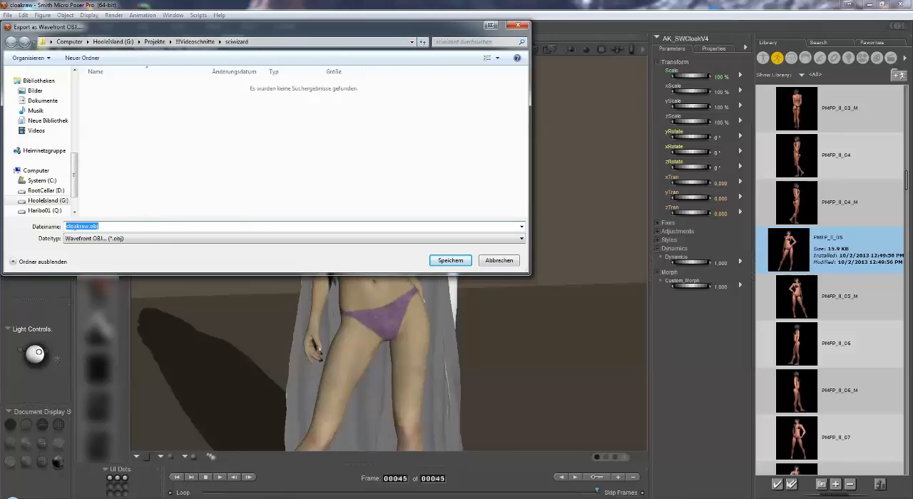
# Save the exported cloak as cloakraw.obj in the sciwizard folder.
pyautogui.click(460, 263)
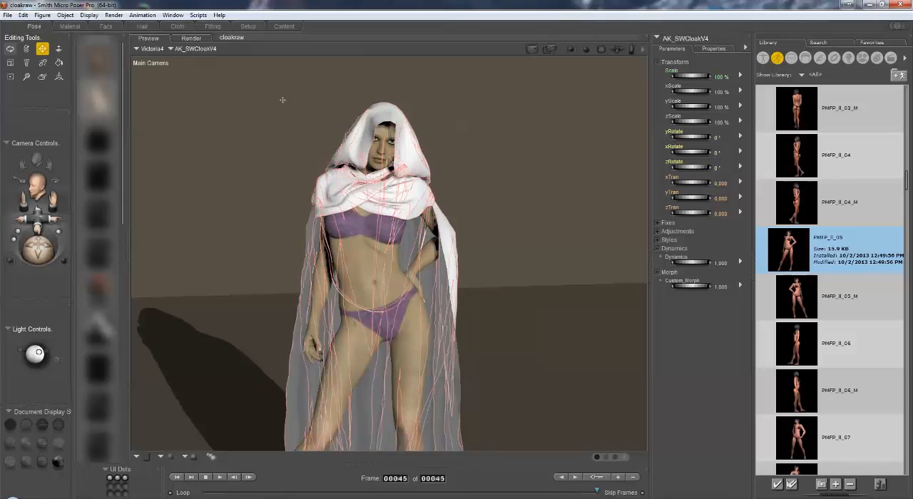
# Load cloakraw.obj from the sciwizard project folder as a morph target on AK_SWCloakV4.
pyautogui.click(712, 48)
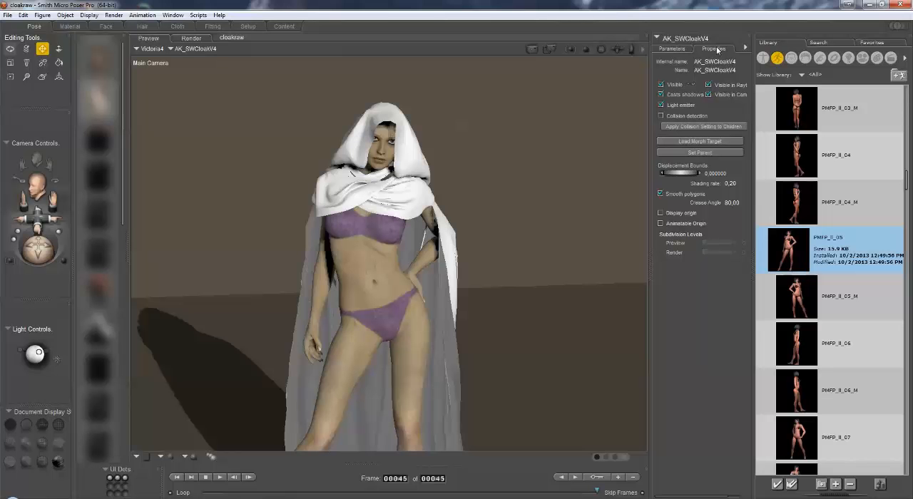
pyautogui.click(702, 142)
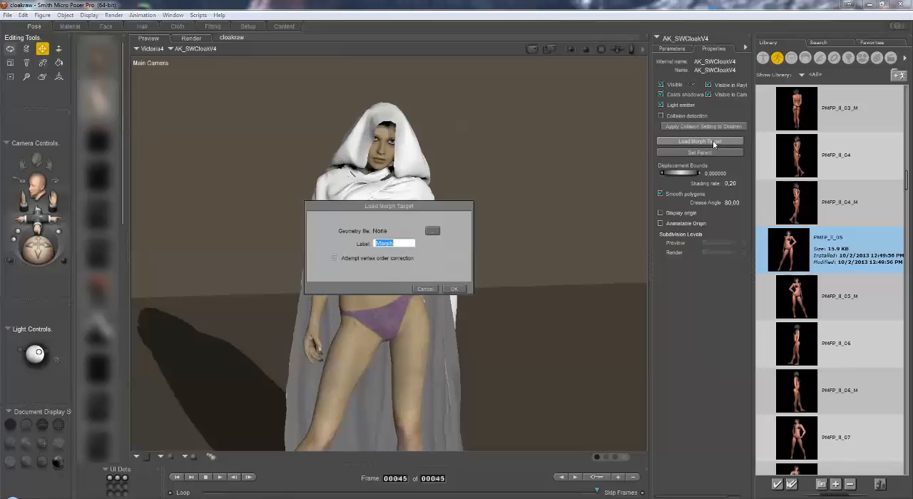
pyautogui.click(433, 231)
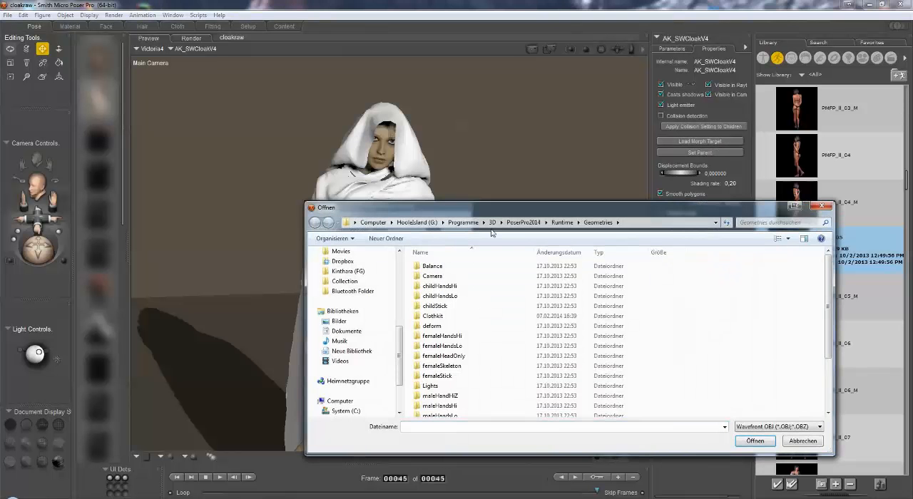
pyautogui.scroll(5, 403, 330)
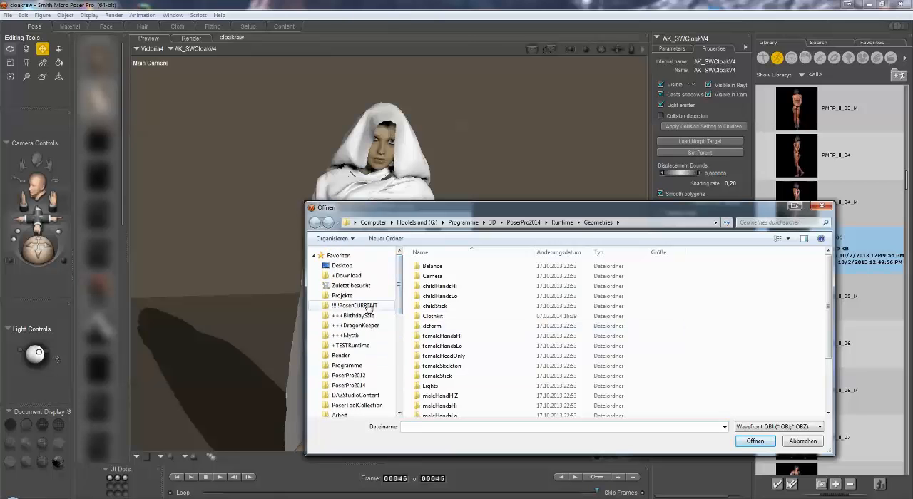
pyautogui.click(366, 307)
pyautogui.doubleClick(434, 277)
pyautogui.click(437, 266)
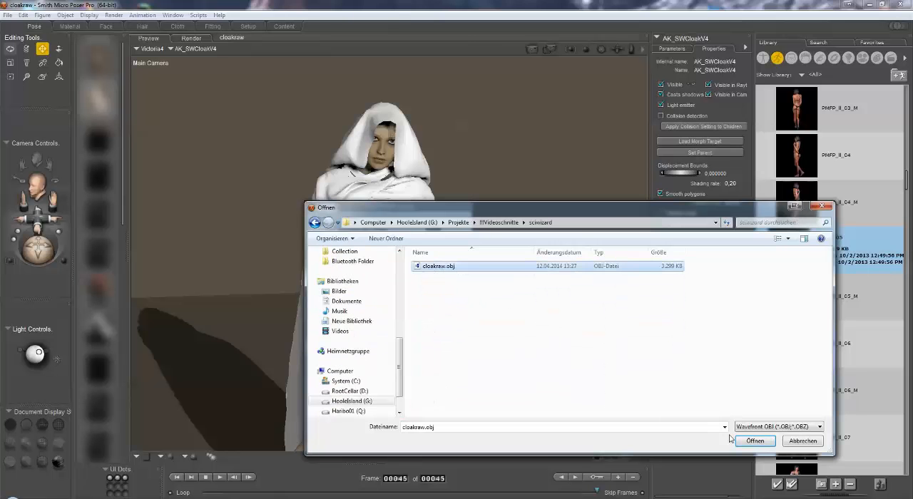
pyautogui.click(750, 441)
pyautogui.click(454, 289)
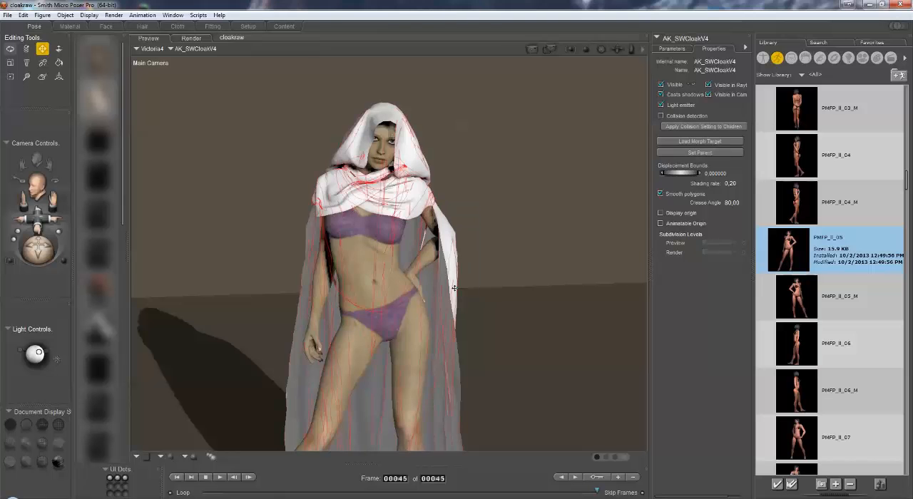
# Set the cloak's Dynamics and Custom_Morph dials to 0 and its cloakraw morph to 1.
pyautogui.click(672, 48)
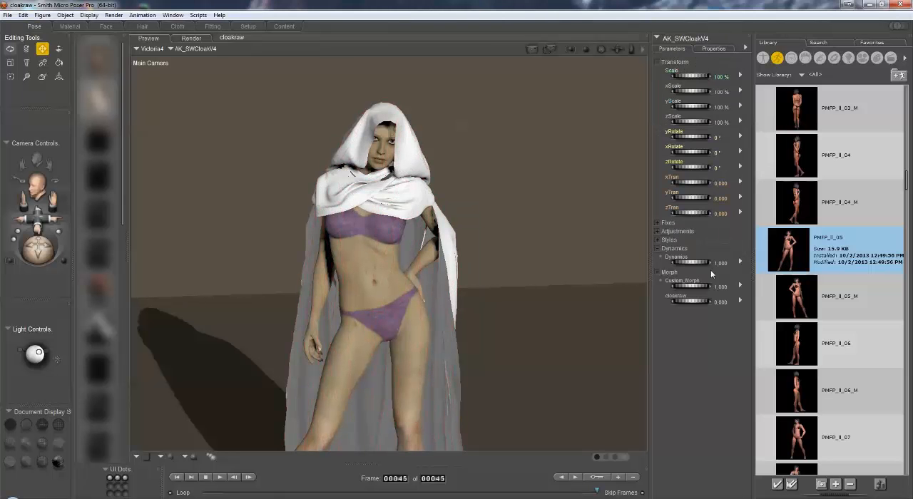
pyautogui.moveTo(41, 256); pyautogui.dragTo(61, 257)
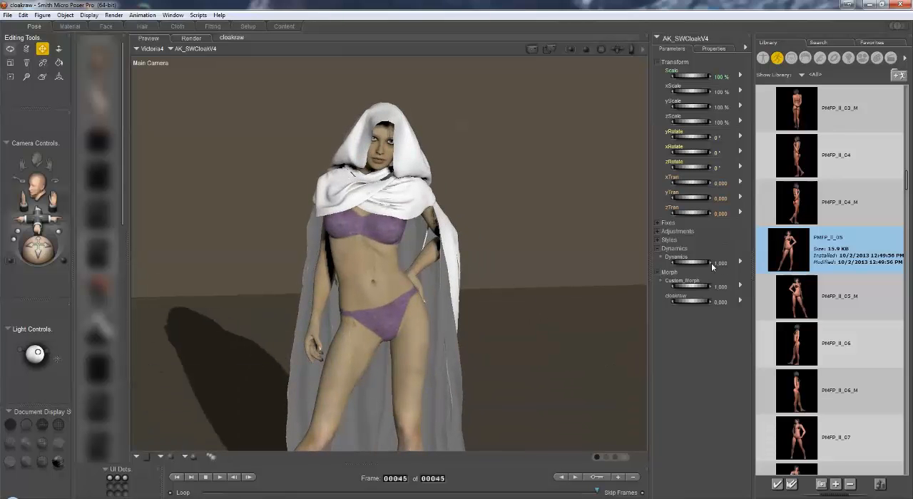
pyautogui.click(717, 262)
pyautogui.write('0')
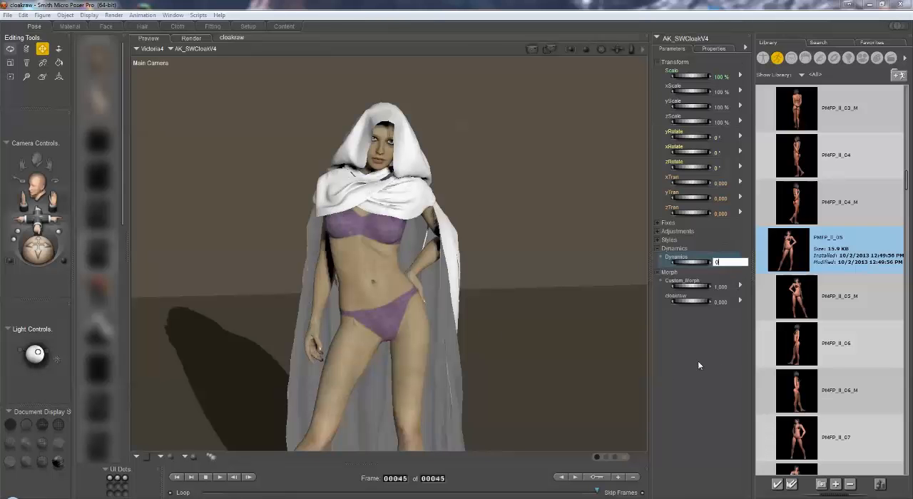
pyautogui.press('Return')
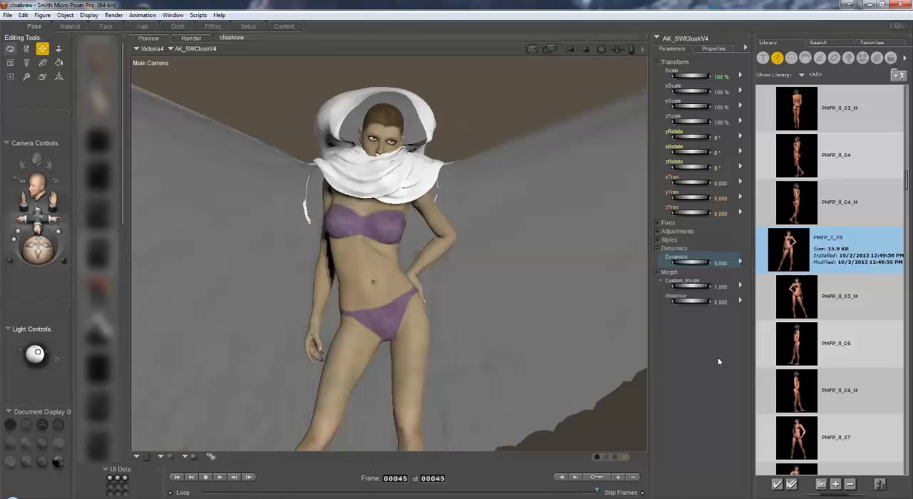
pyautogui.click(720, 287)
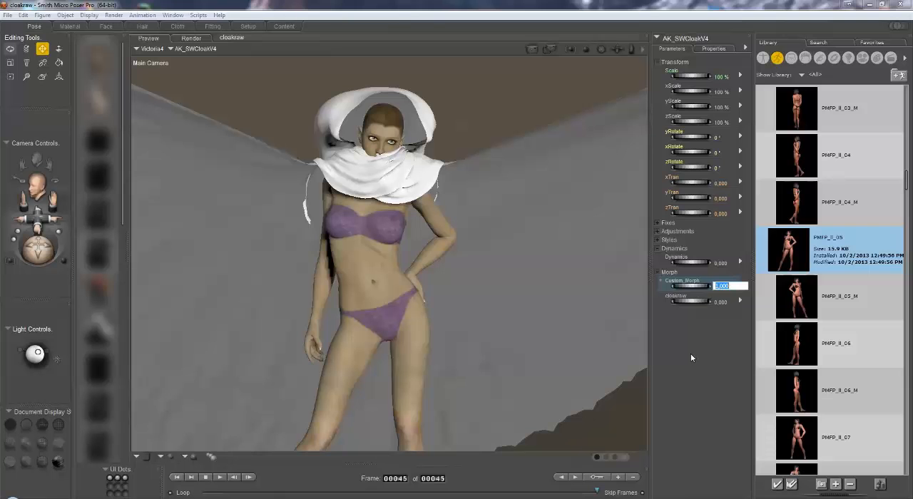
pyautogui.write('0')
pyautogui.press('Return')
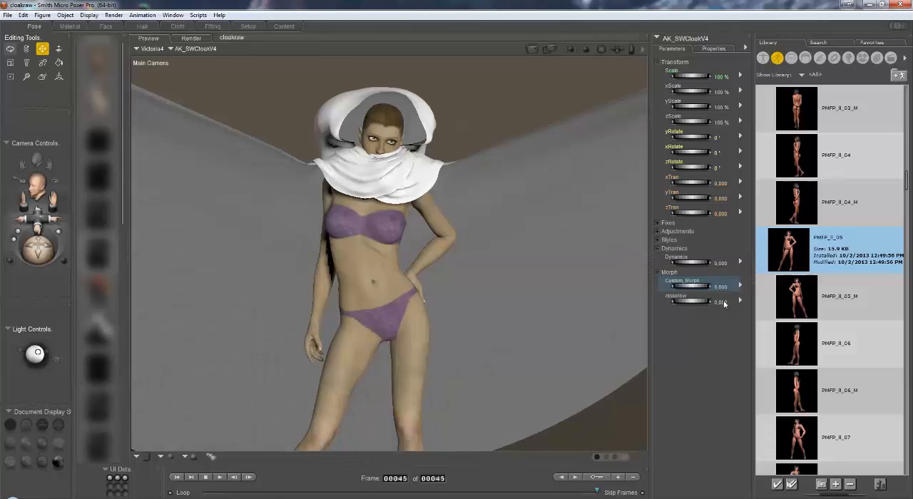
pyautogui.click(724, 302)
pyautogui.write('1')
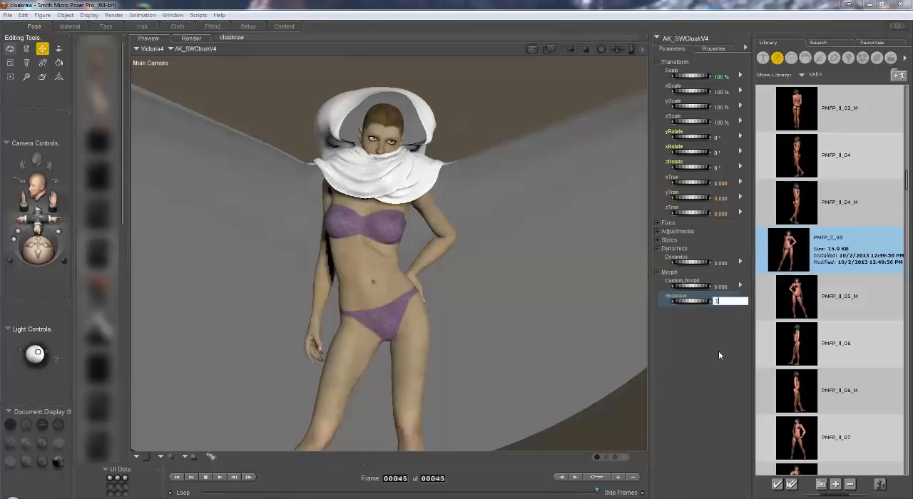
pyautogui.press('Return')
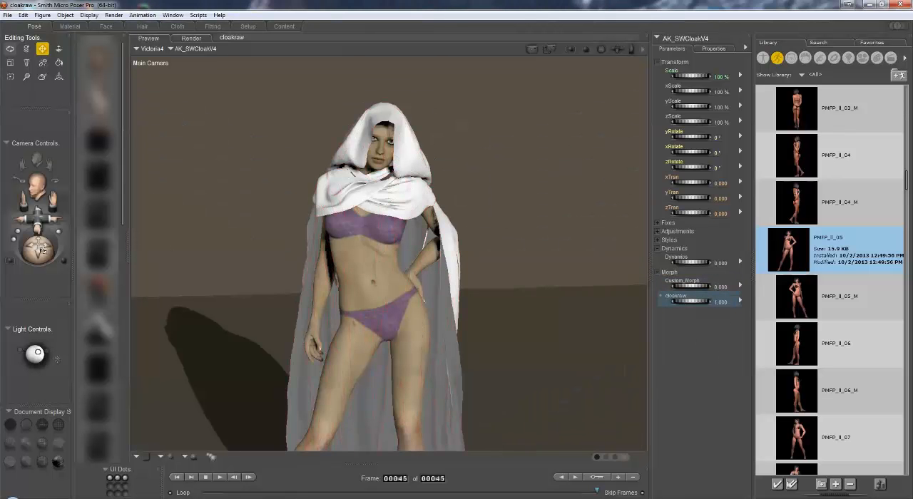
pyautogui.moveTo(42, 250)
pyautogui.mouseDown()
pyautogui.moveTo(0, 252)
pyautogui.moveTo(64, 251)
pyautogui.moveTo(33, 252)
pyautogui.moveTo(42, 250)
pyautogui.mouseUp()
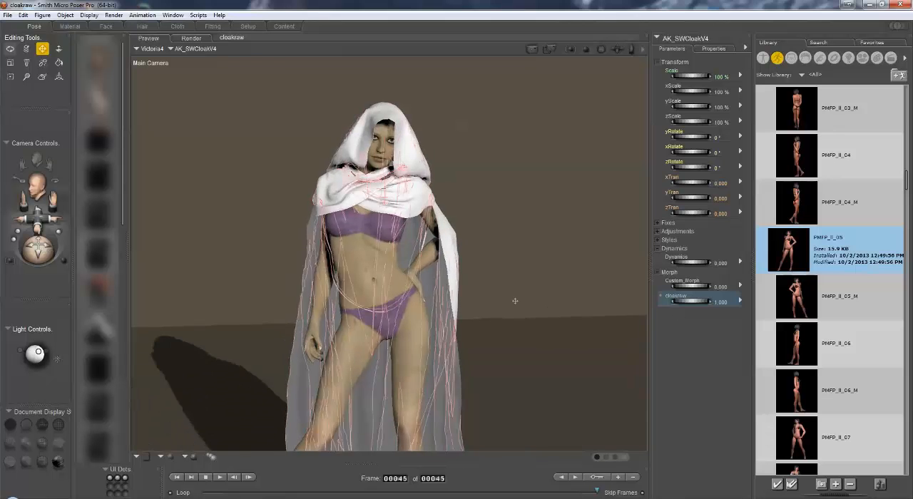
# Delete the cloakraw morph from the cloak and set the Custom_Morph and Dynamics dials back to 1.
pyautogui.click(739, 303)
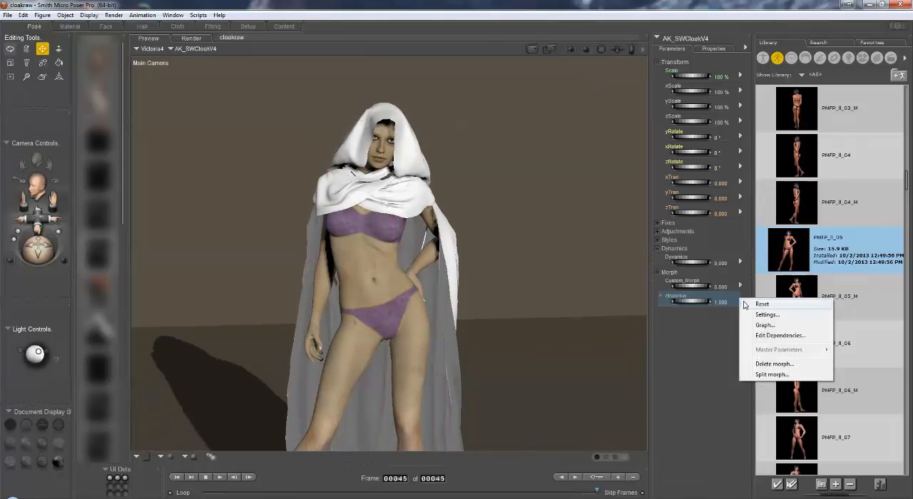
pyautogui.click(764, 361)
pyautogui.click(753, 319)
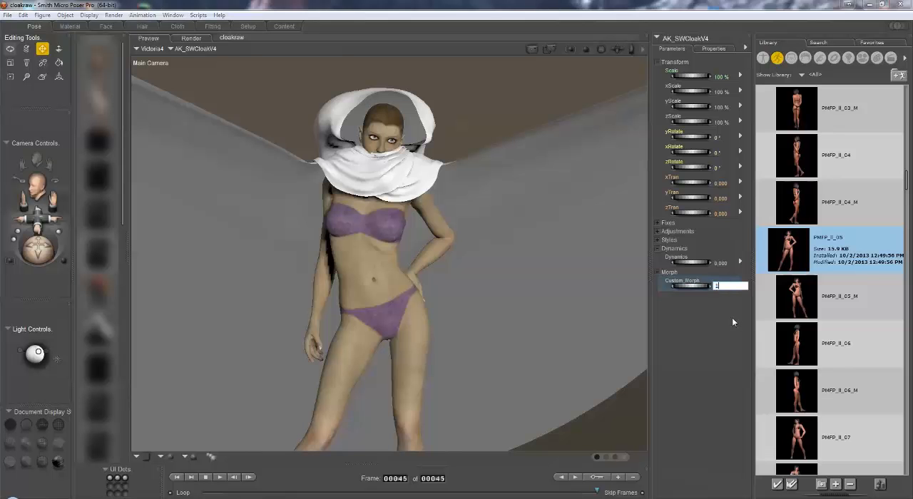
pyautogui.click(721, 264)
pyautogui.write('1')
pyautogui.press('Return')
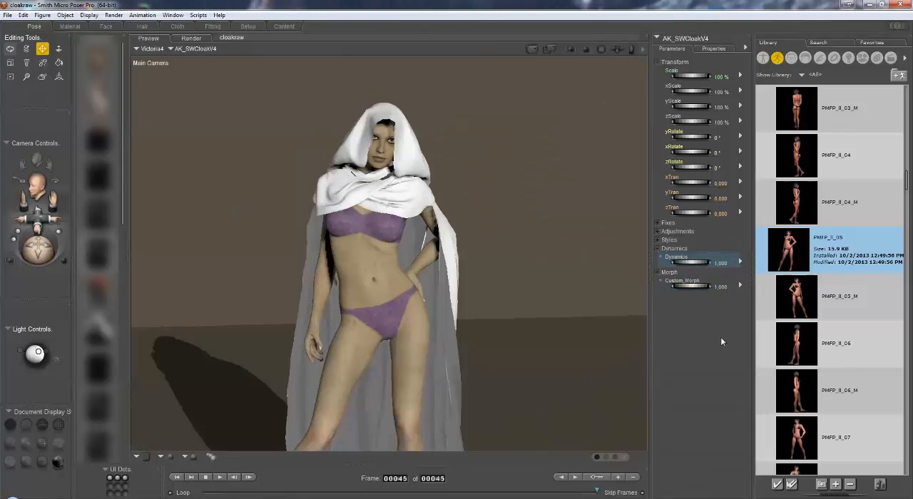
# Spawn a morph target named "cloaksim 1" from the cloak's current shape.
pyautogui.click(65, 15)
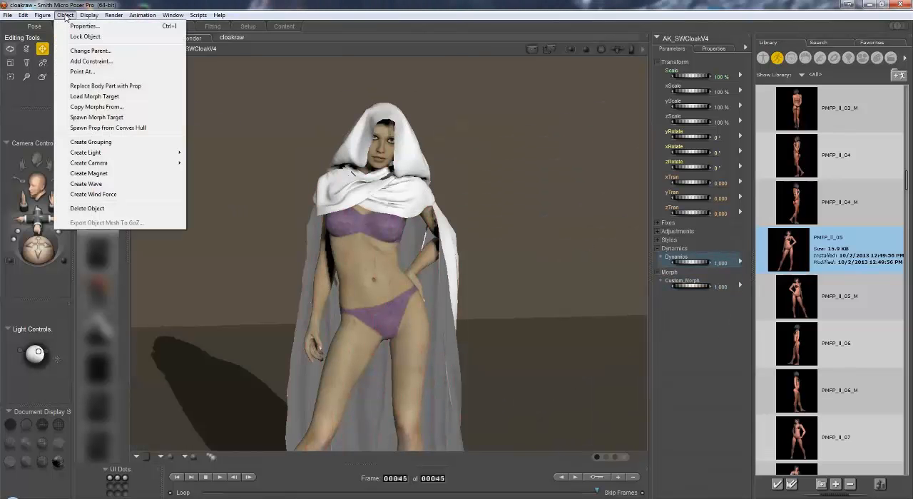
pyautogui.moveTo(89, 15)
pyautogui.click(97, 117)
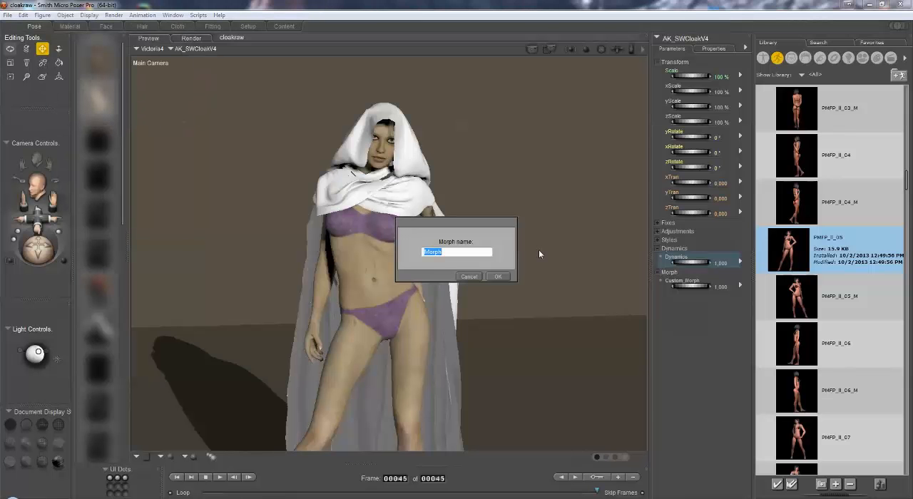
pyautogui.write('cloaksim 1')
pyautogui.click(498, 276)
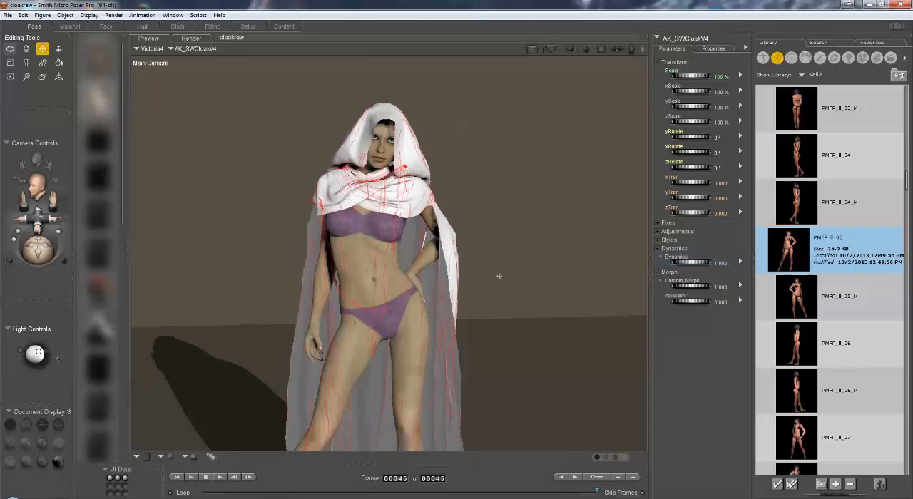
# Set the cloak's Custom_Morph and Dynamics dials to 0 and its cloaksim 1 morph to 1.
pyautogui.click(721, 288)
pyautogui.press('Return')
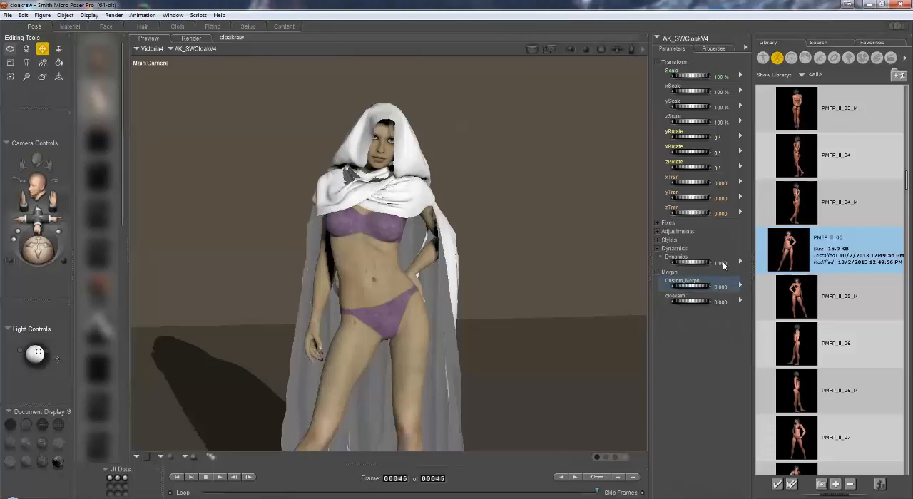
pyautogui.click(724, 263)
pyautogui.write('0')
pyautogui.press('Return')
pyautogui.click(723, 302)
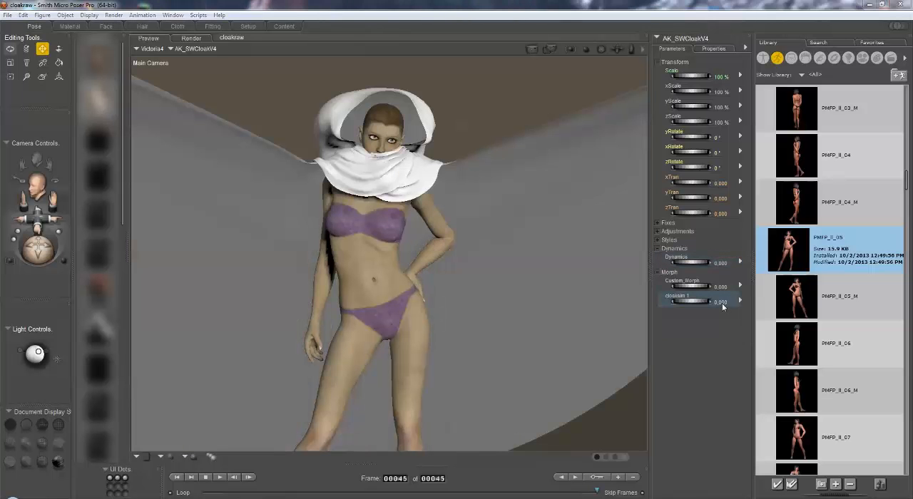
pyautogui.write('1')
pyautogui.press('Return')
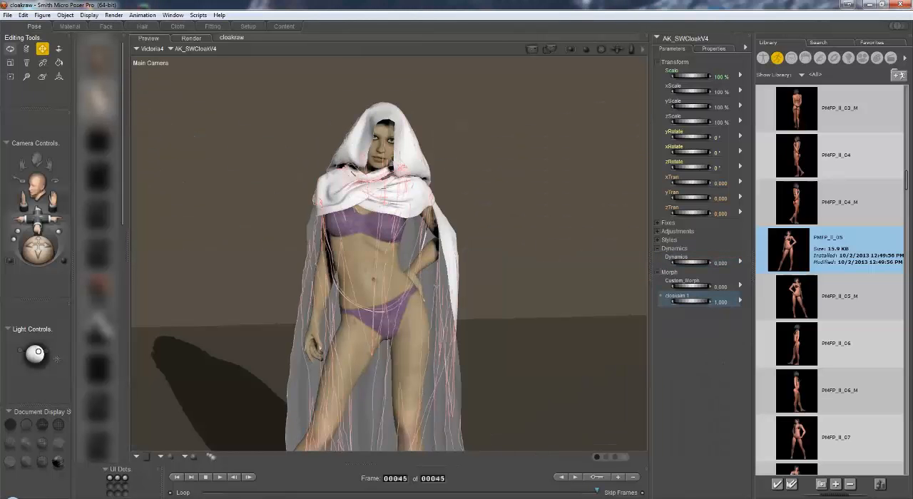
# Reveal the cloak's Adjustments and Fixes morphs and set Fix front cowl 1 to 0.720 and Fix front cowl 2 to 0.110.
pyautogui.moveTo(34, 252); pyautogui.dragTo(64, 253)
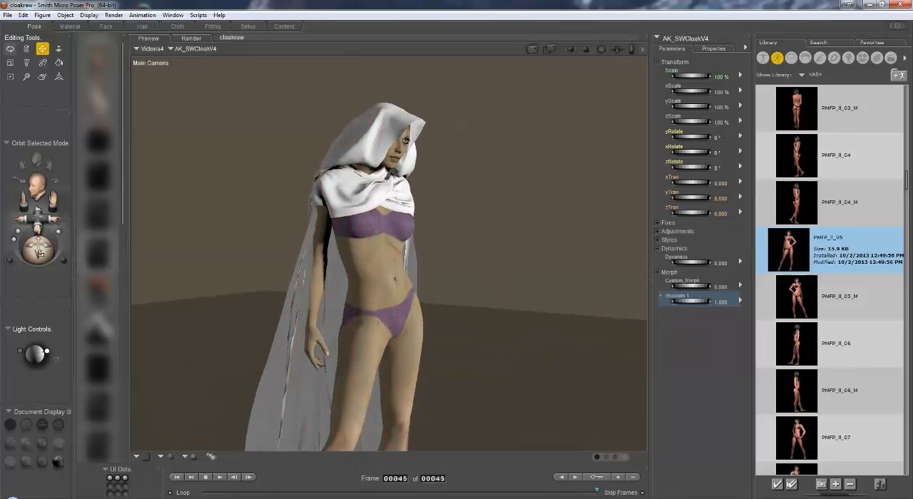
pyautogui.moveTo(34, 251); pyautogui.dragTo(41, 286)
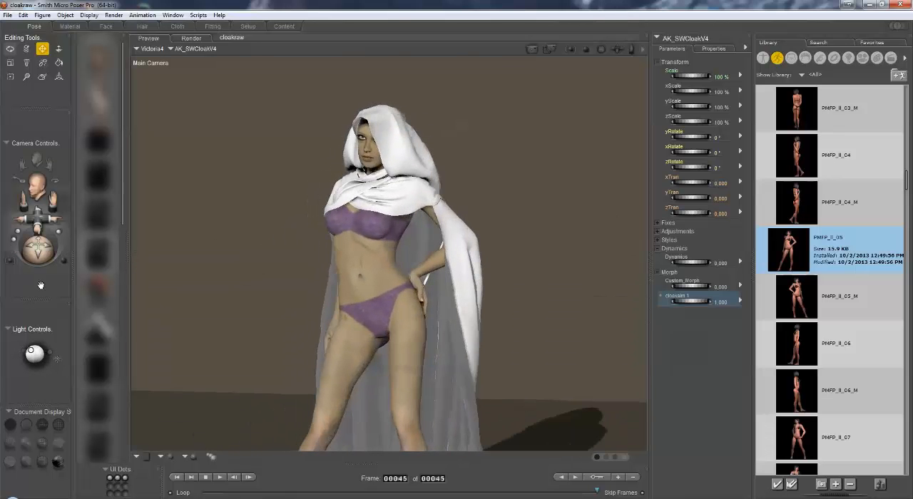
pyautogui.moveTo(40, 220); pyautogui.dragTo(41, 244)
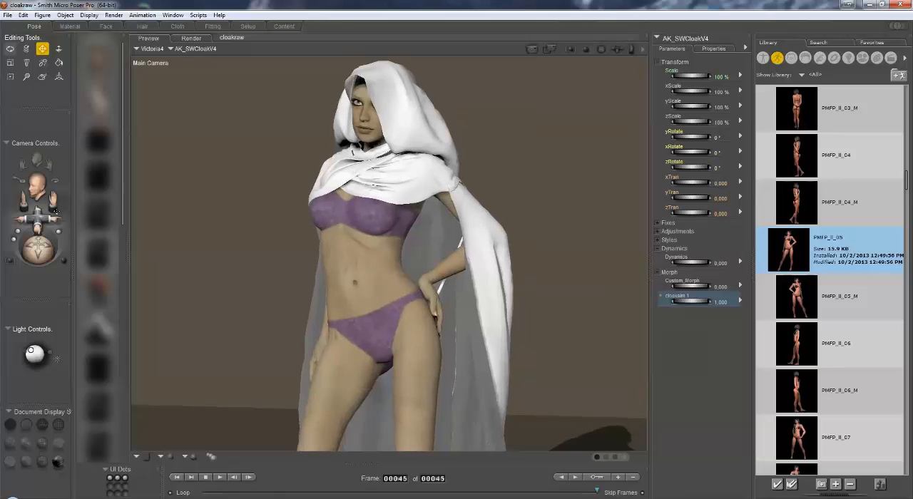
pyautogui.moveTo(53, 201); pyautogui.dragTo(46, 258)
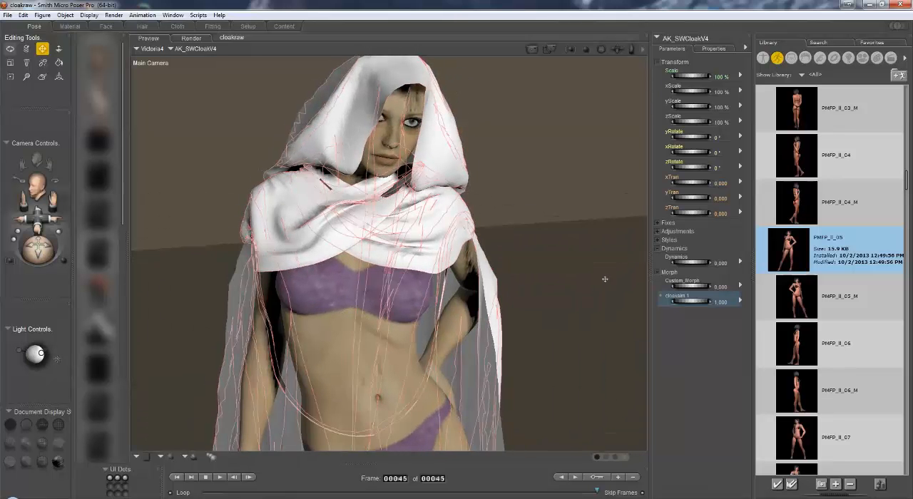
pyautogui.click(658, 232)
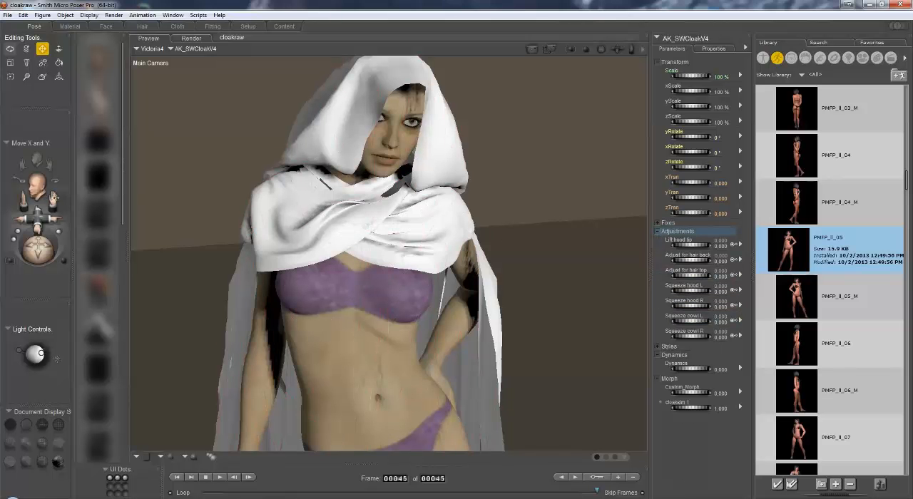
pyautogui.moveTo(53, 201); pyautogui.dragTo(63, 223)
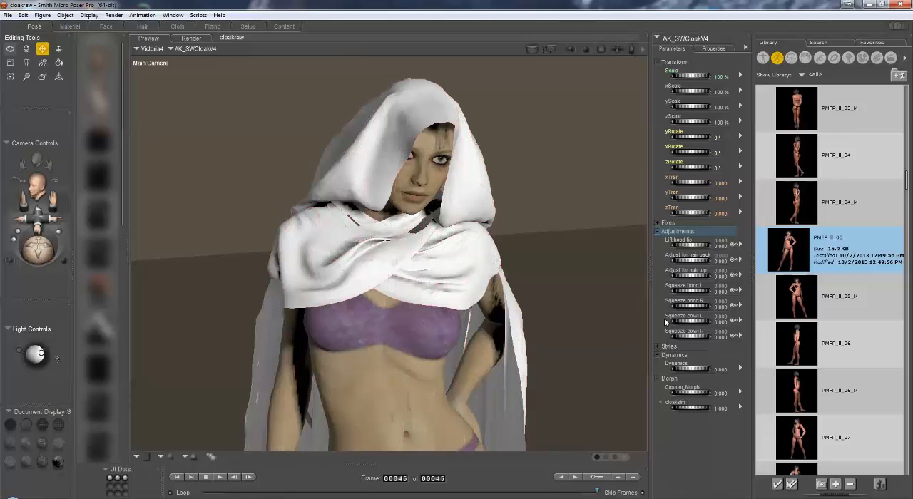
pyautogui.click(658, 224)
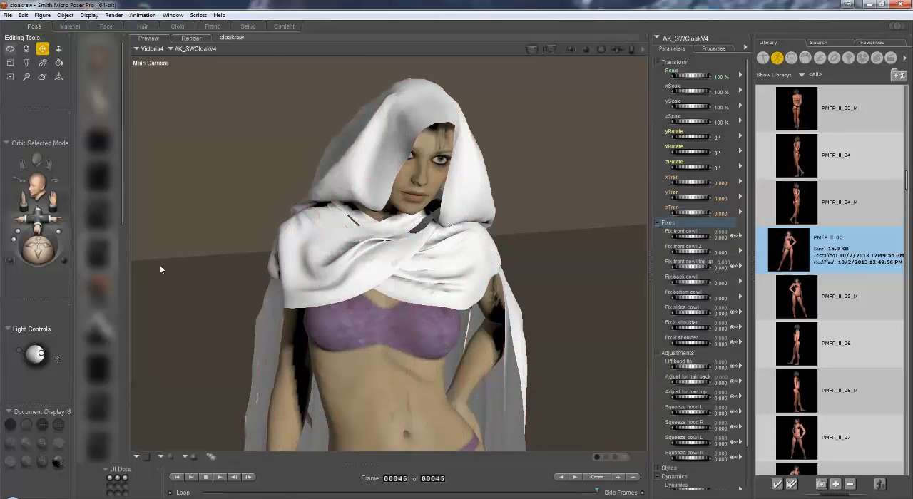
pyautogui.moveTo(686, 237); pyautogui.dragTo(688, 240)
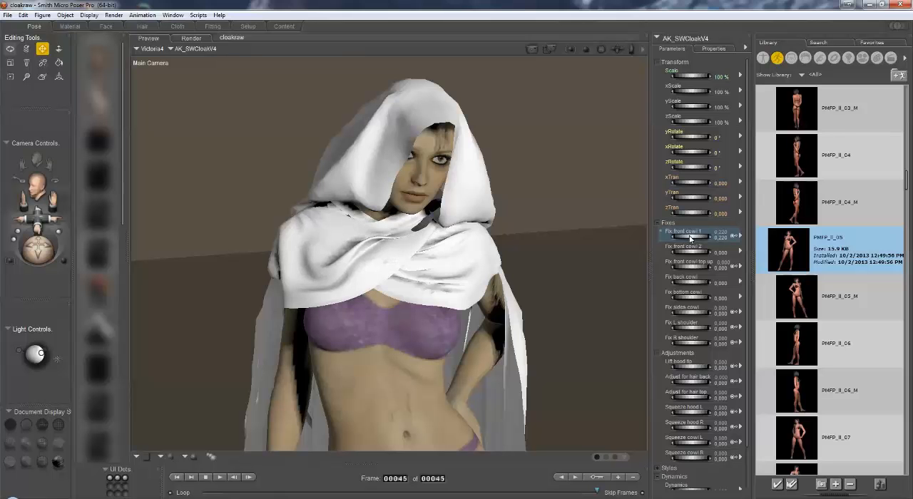
pyautogui.doubleClick(690, 238)
pyautogui.click(509, 336)
pyautogui.moveTo(691, 240)
pyautogui.mouseDown()
pyautogui.moveTo(705, 240)
pyautogui.moveTo(707, 253)
pyautogui.moveTo(696, 252)
pyautogui.mouseUp()
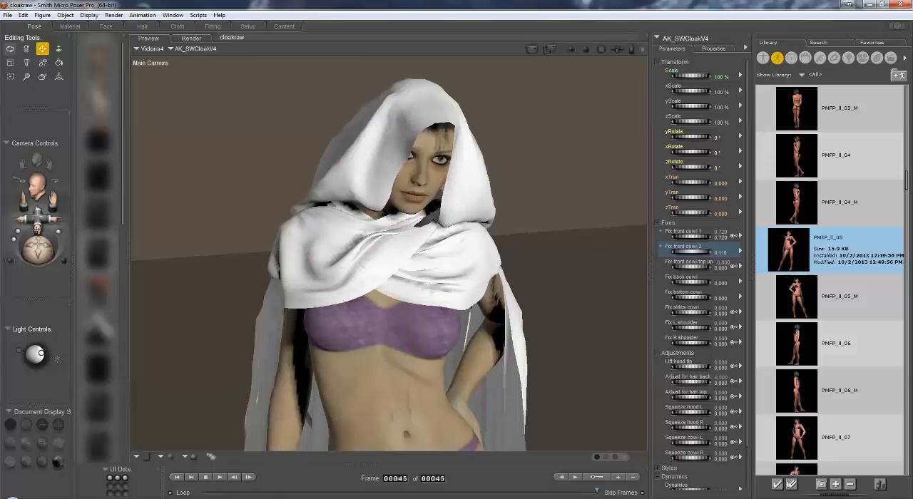
# Activate the Morphing Tool on the cloak's front cowl and reduce the Smooth brush radius to 0.0202.
pyautogui.moveTo(36, 214); pyautogui.dragTo(43, 252)
pyautogui.click(42, 76)
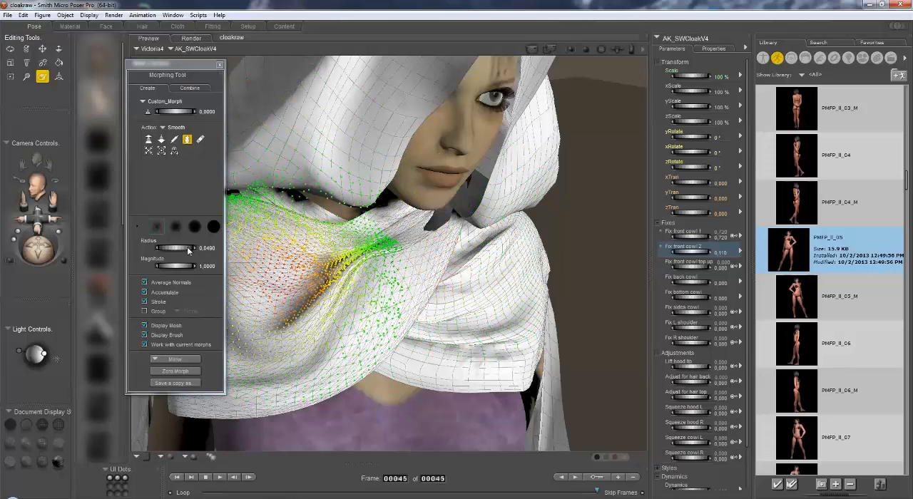
pyautogui.moveTo(189, 249); pyautogui.dragTo(134, 251)
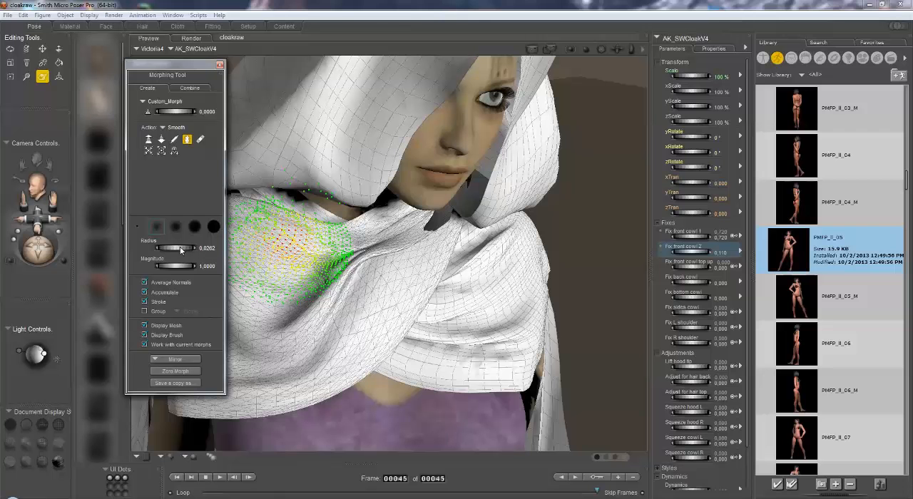
pyautogui.moveTo(181, 249); pyautogui.dragTo(174, 249)
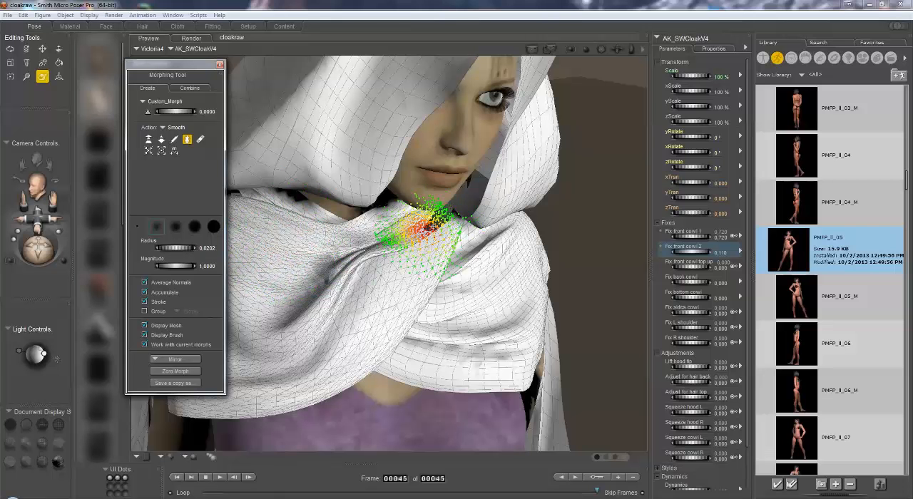
# Smooth the cowl fold below the chin and test Custom_Morph at 1 and 0.76 before resetting it to 0.
pyautogui.moveTo(426, 228); pyautogui.dragTo(442, 219)
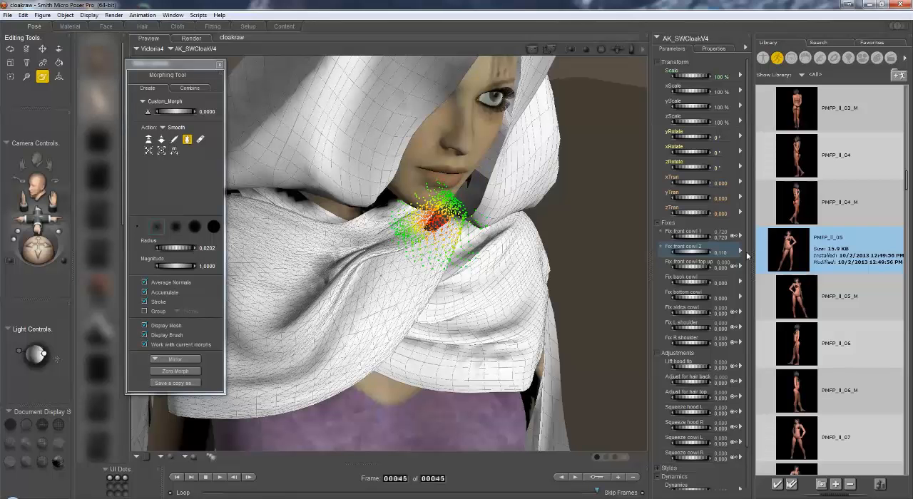
pyautogui.scroll(-3, 667, 270)
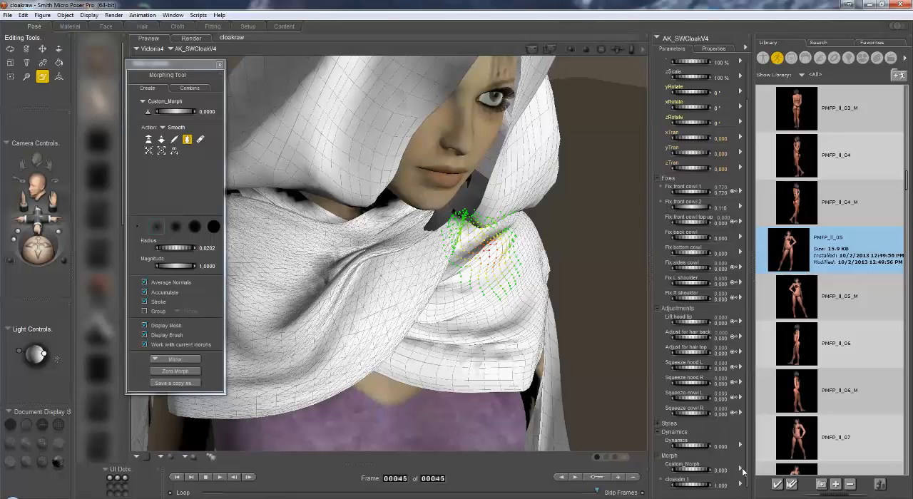
pyautogui.click(722, 470)
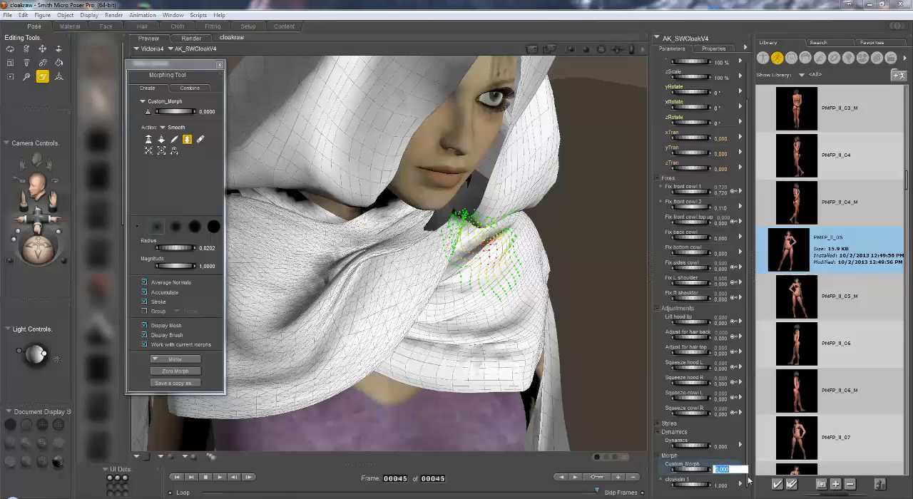
pyautogui.press('Return')
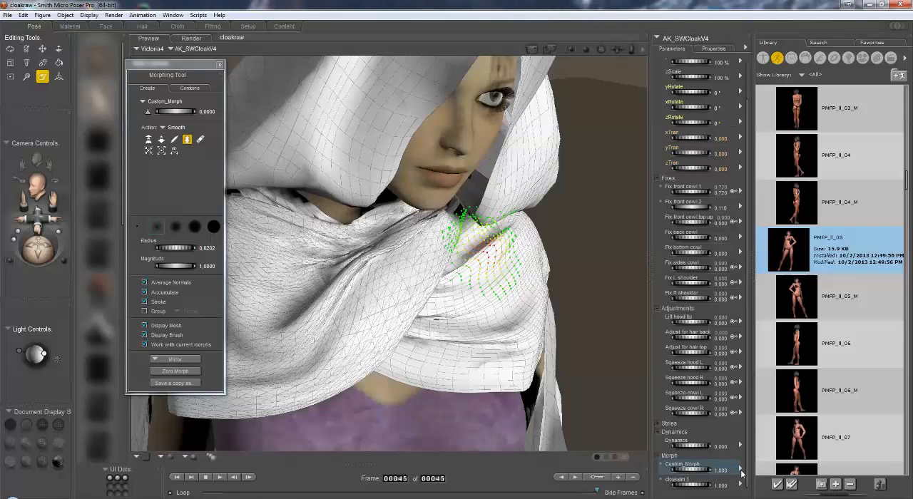
pyautogui.moveTo(703, 471)
pyautogui.mouseDown()
pyautogui.moveTo(681, 471)
pyautogui.moveTo(698, 471)
pyautogui.mouseUp()
pyautogui.click(721, 471)
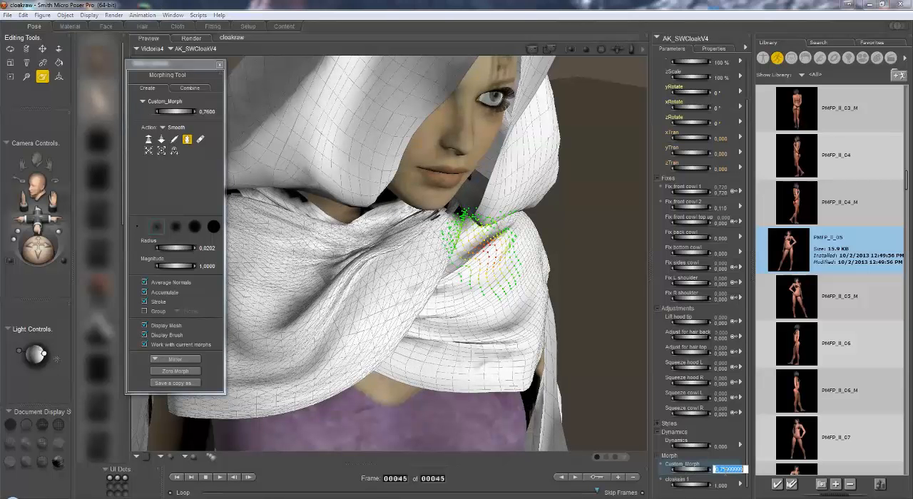
pyautogui.write('0')
pyautogui.press('Return')
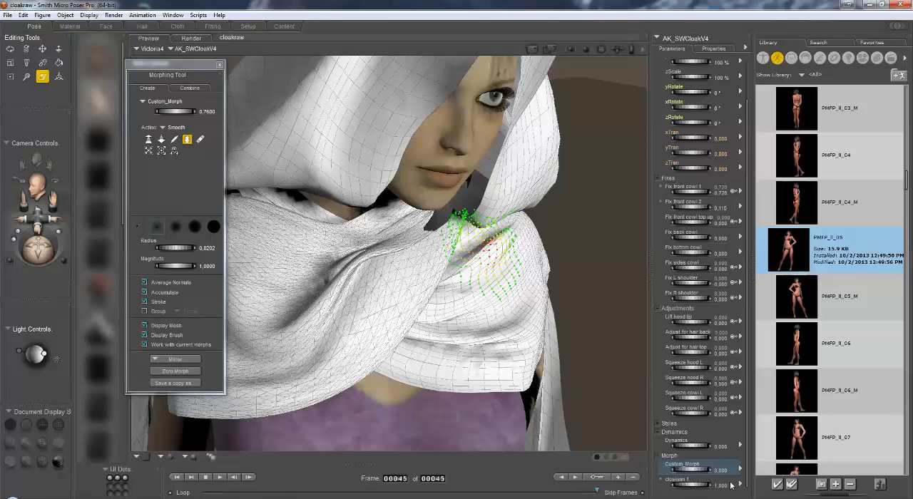
# Delete the Custom_Morph morph target from the cloak.
pyautogui.click(741, 471)
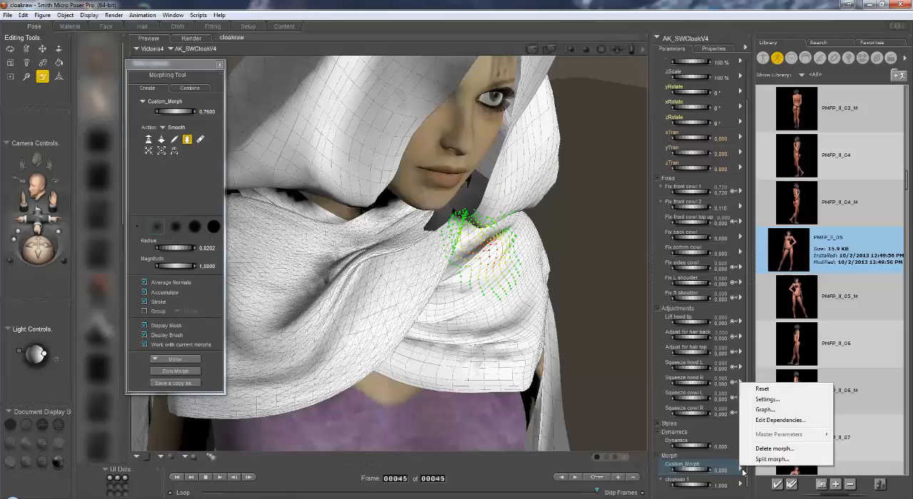
pyautogui.click(782, 449)
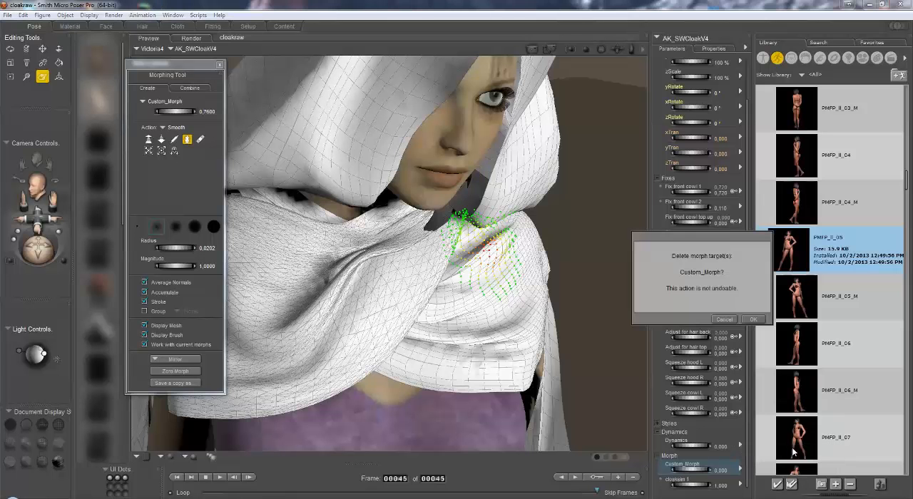
pyautogui.click(755, 320)
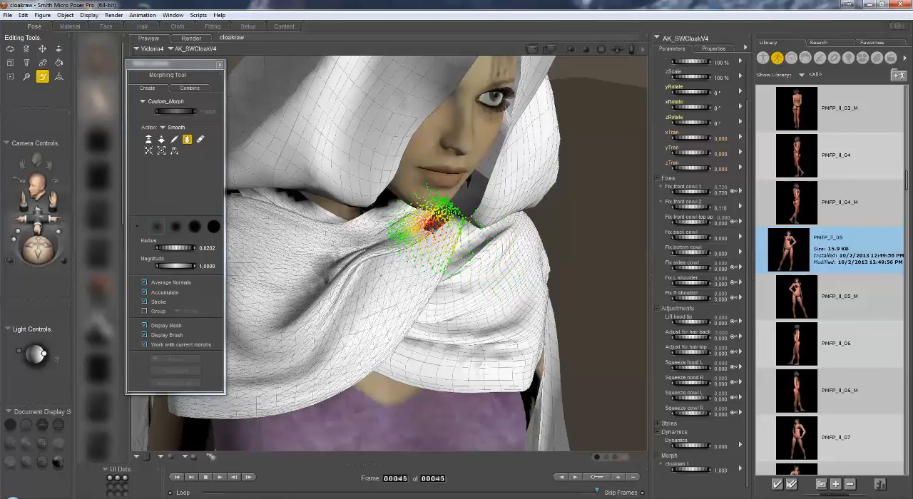
# Smooth the cowl folds below the chin and the back of the cloak near the shoulder, and close the Morphing Tool.
pyautogui.moveTo(434, 219)
pyautogui.mouseDown()
pyautogui.moveTo(446, 214)
pyautogui.moveTo(454, 230)
pyautogui.mouseUp()
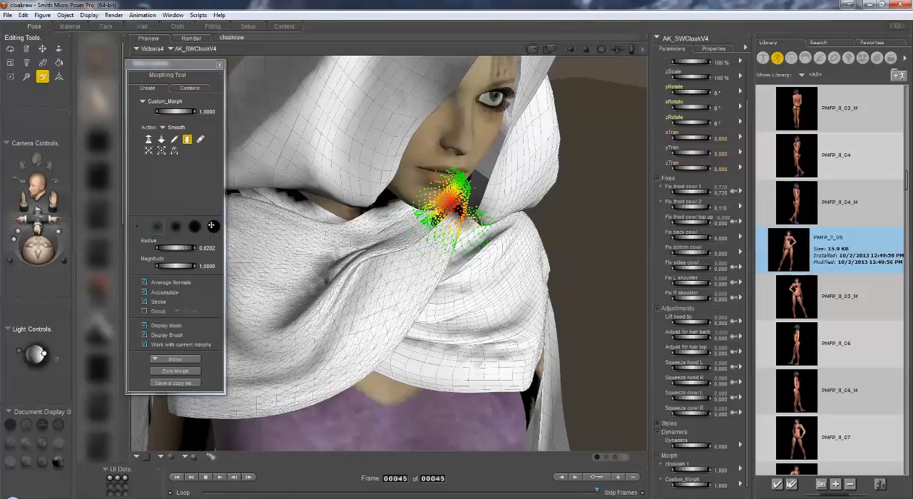
pyautogui.moveTo(440, 209); pyautogui.dragTo(428, 261, button='middle')
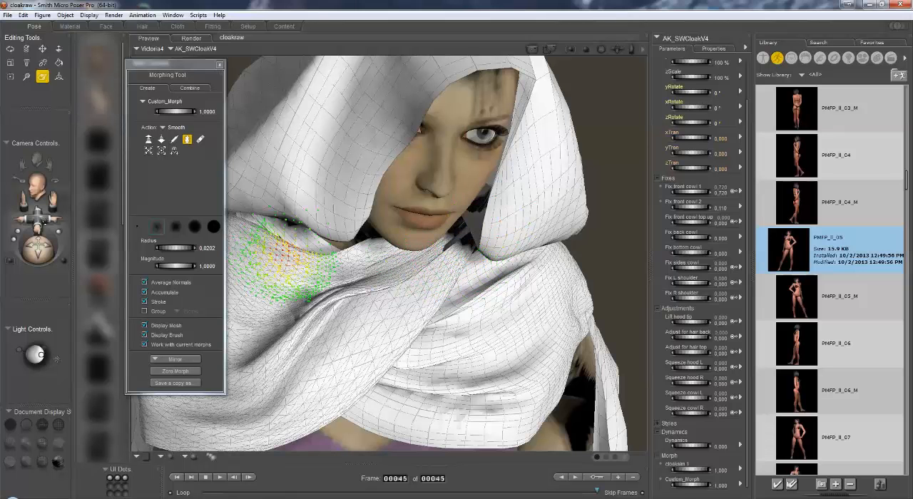
pyautogui.moveTo(39, 221); pyautogui.dragTo(53, 196)
pyautogui.moveTo(38, 252); pyautogui.dragTo(123, 249)
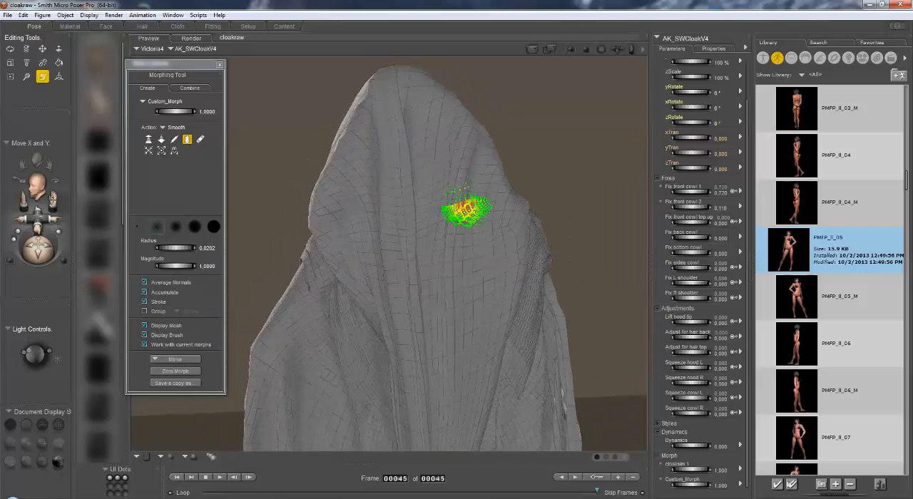
pyautogui.moveTo(54, 200); pyautogui.dragTo(61, 120)
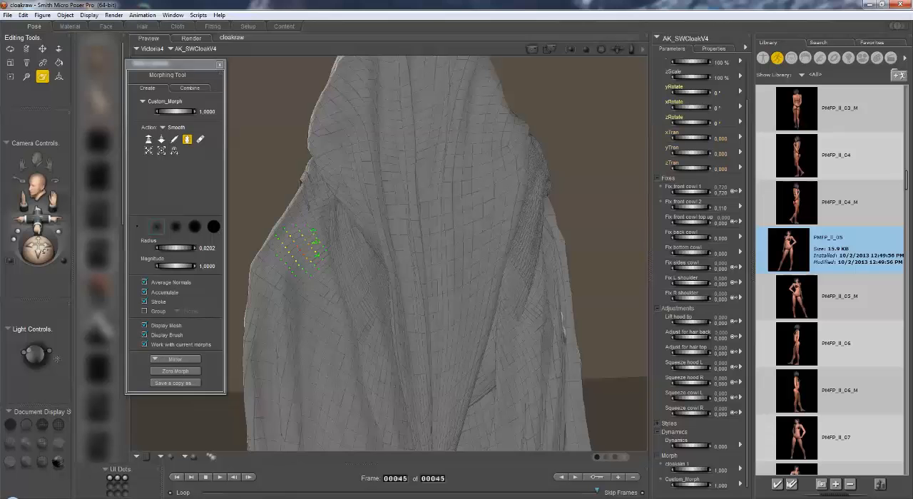
pyautogui.keyDown('alt'); pyautogui.moveTo(316, 240); pyautogui.dragTo(328, 238); pyautogui.keyUp('alt')
pyautogui.moveTo(46, 251)
pyautogui.mouseDown()
pyautogui.moveTo(34, 246)
pyautogui.moveTo(43, 247)
pyautogui.mouseUp()
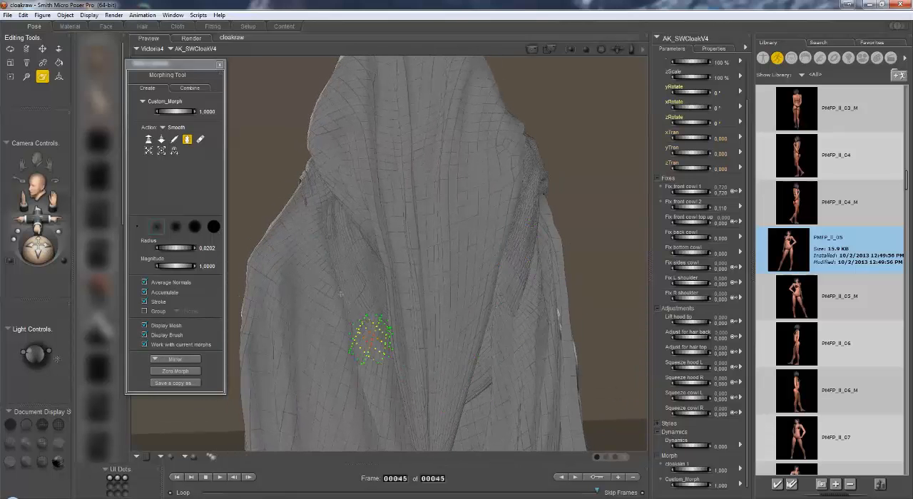
pyautogui.click(220, 64)
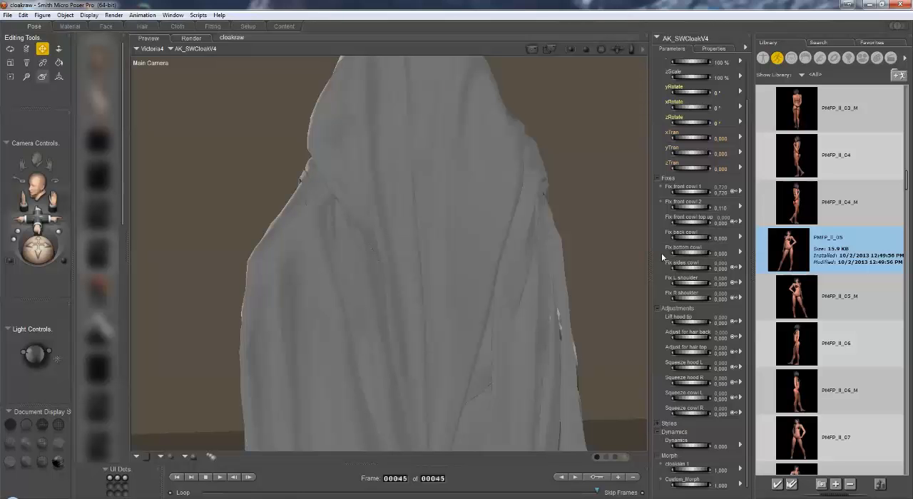
# Set Fix L shoulder to 0.400, Fix R shoulder to 0.280, Fix sides cowl to 0.400, Fix bottom cowl to 0.390 and Lift hood tip to 0.760.
pyautogui.moveTo(38, 220); pyautogui.dragTo(38, 237)
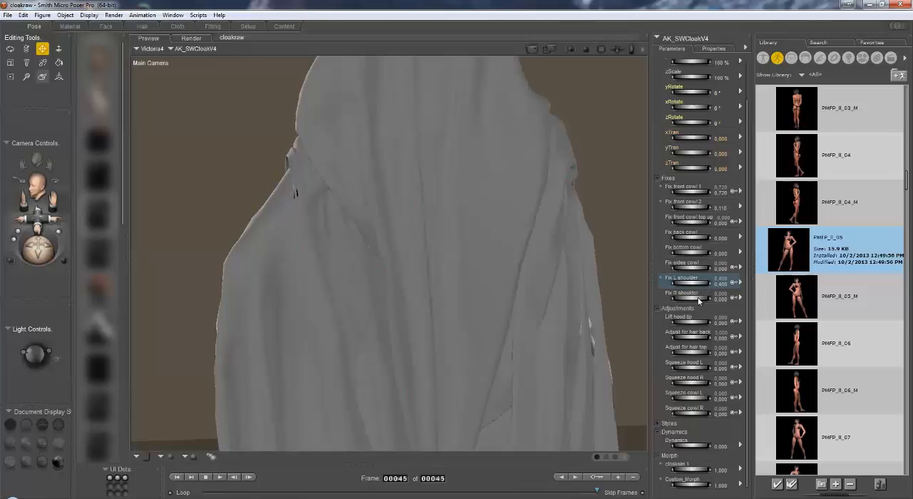
pyautogui.moveTo(698, 298); pyautogui.dragTo(699, 299)
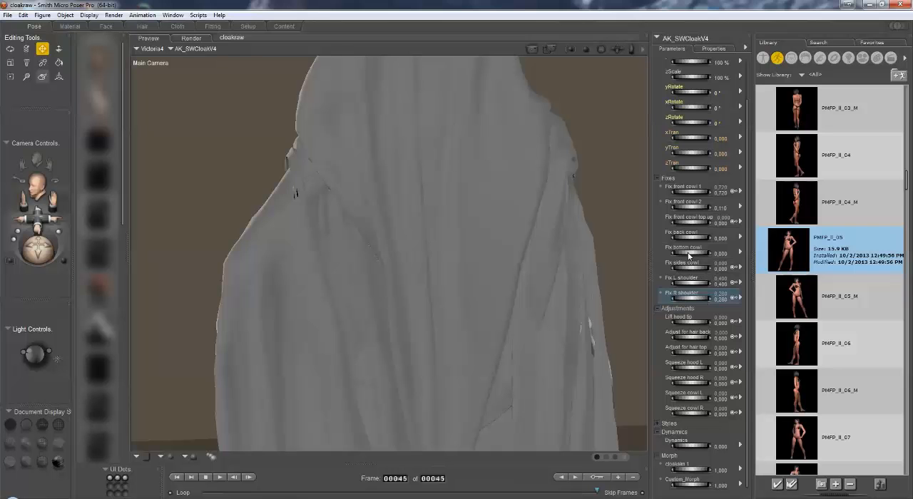
pyautogui.moveTo(695, 272)
pyautogui.mouseDown()
pyautogui.moveTo(705, 277)
pyautogui.moveTo(707, 261)
pyautogui.moveTo(717, 262)
pyautogui.mouseUp()
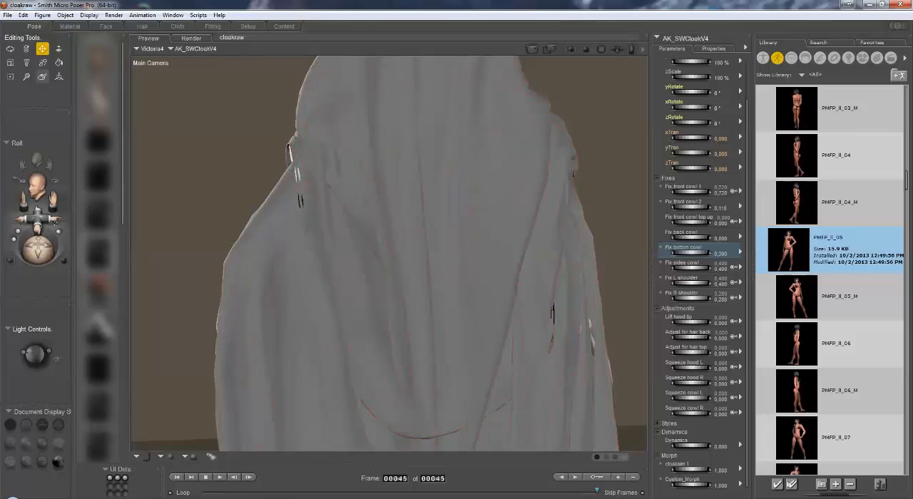
pyautogui.click(697, 324)
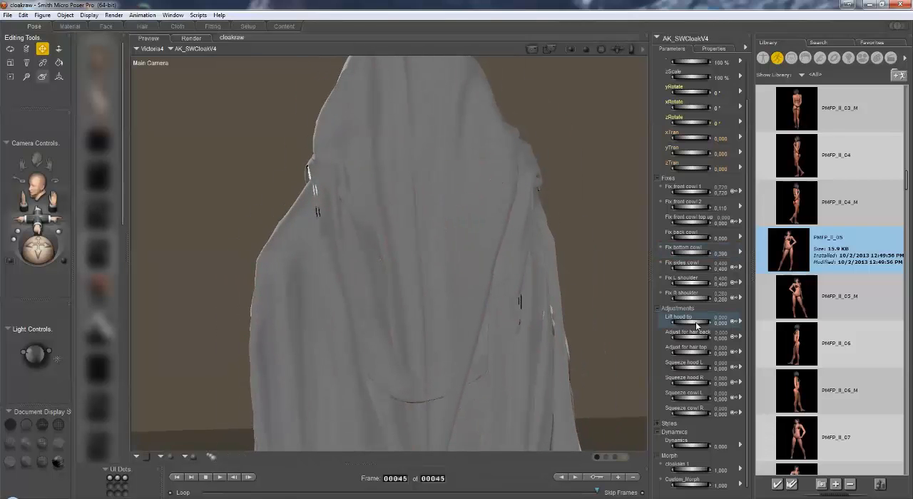
pyautogui.moveTo(703, 326); pyautogui.dragTo(714, 327)
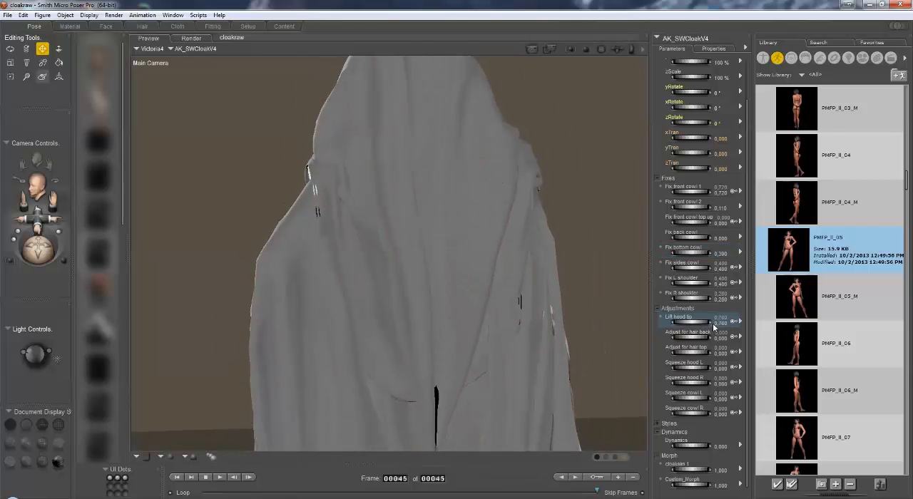
# Smooth the intersecting folds on the cloak's back around the shoulders, cowl edge and hood tip with the Morphing Tool, and close it.
pyautogui.click(42, 76)
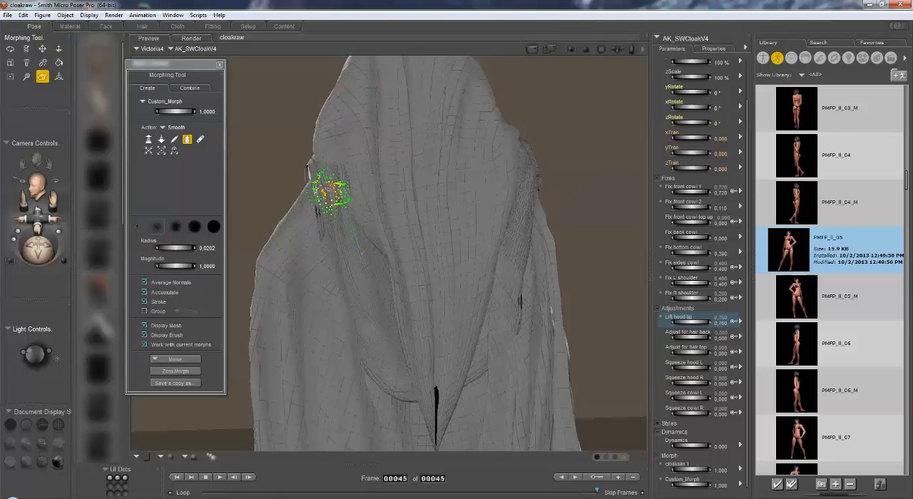
pyautogui.moveTo(327, 191)
pyautogui.mouseDown()
pyautogui.moveTo(328, 205)
pyautogui.moveTo(329, 174)
pyautogui.moveTo(337, 180)
pyautogui.moveTo(320, 167)
pyautogui.moveTo(341, 187)
pyautogui.moveTo(328, 171)
pyautogui.moveTo(321, 255)
pyautogui.moveTo(336, 245)
pyautogui.moveTo(350, 275)
pyautogui.moveTo(367, 367)
pyautogui.moveTo(371, 322)
pyautogui.moveTo(436, 396)
pyautogui.moveTo(432, 431)
pyautogui.moveTo(435, 405)
pyautogui.mouseUp()
pyautogui.moveTo(41, 250); pyautogui.dragTo(30, 251)
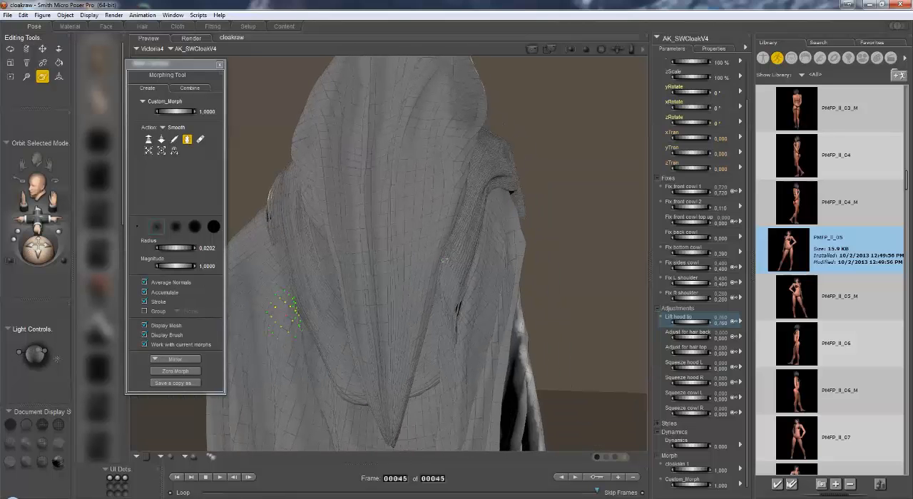
pyautogui.moveTo(461, 291)
pyautogui.mouseDown()
pyautogui.moveTo(444, 350)
pyautogui.moveTo(445, 326)
pyautogui.moveTo(443, 369)
pyautogui.moveTo(440, 336)
pyautogui.moveTo(450, 347)
pyautogui.moveTo(462, 246)
pyautogui.moveTo(503, 176)
pyautogui.moveTo(468, 205)
pyautogui.mouseUp()
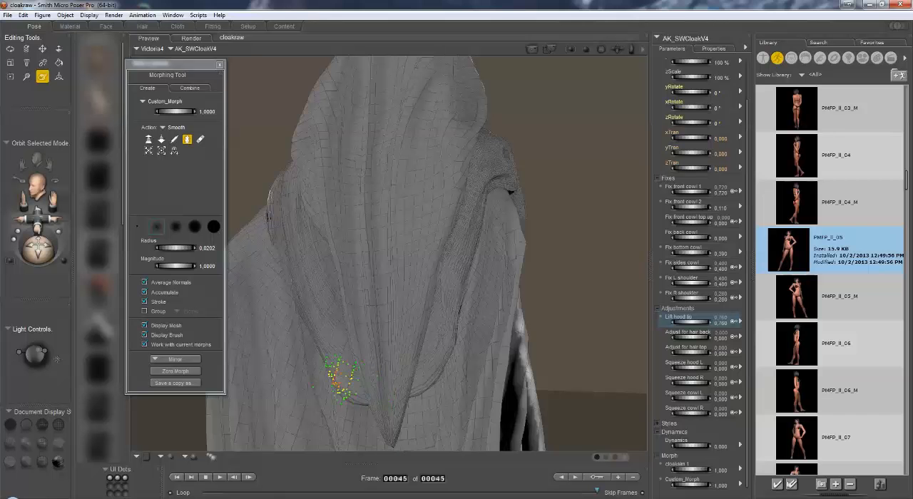
pyautogui.moveTo(36, 249)
pyautogui.mouseDown()
pyautogui.moveTo(48, 251)
pyautogui.moveTo(44, 260)
pyautogui.mouseUp()
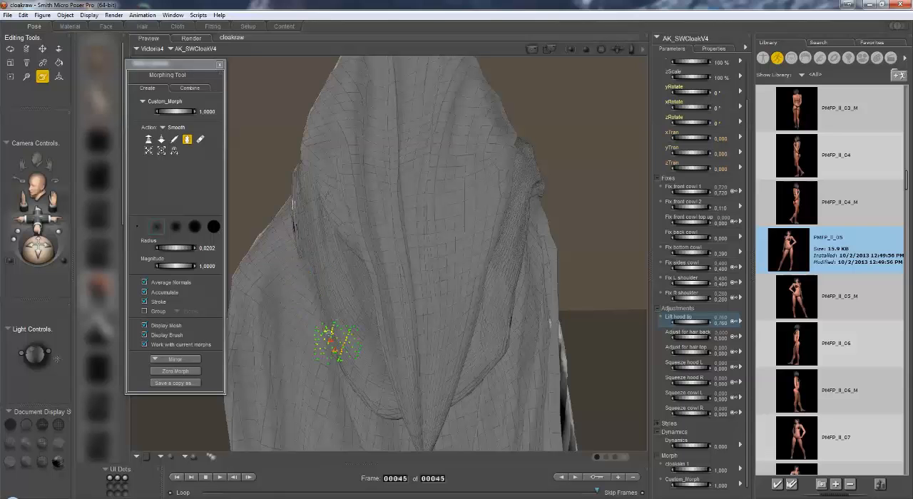
pyautogui.moveTo(317, 310)
pyautogui.mouseDown()
pyautogui.moveTo(307, 266)
pyautogui.moveTo(320, 325)
pyautogui.moveTo(298, 230)
pyautogui.mouseUp()
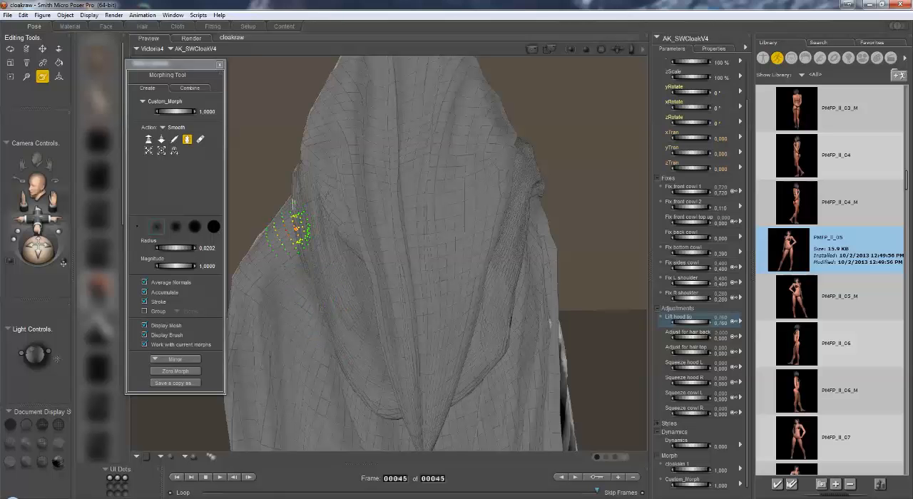
pyautogui.moveTo(40, 249); pyautogui.dragTo(139, 249)
pyautogui.moveTo(38, 217); pyautogui.dragTo(73, 198)
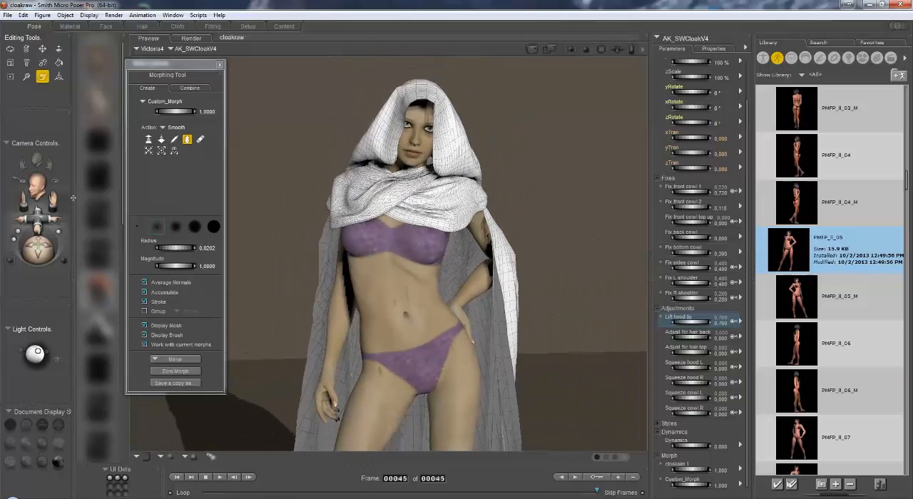
pyautogui.click(220, 65)
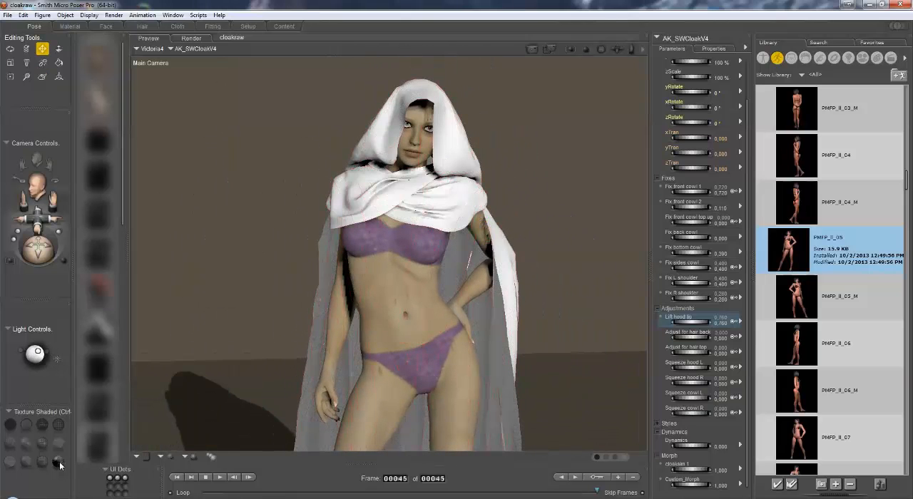
# Open the recent scene cloakfinished and advance the animation to frame 45.
pyautogui.click(7, 15)
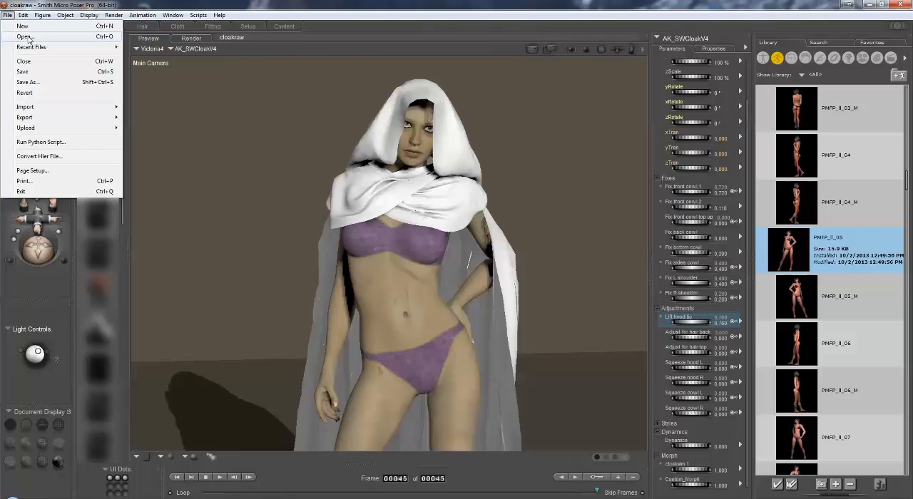
pyautogui.moveTo(32, 47)
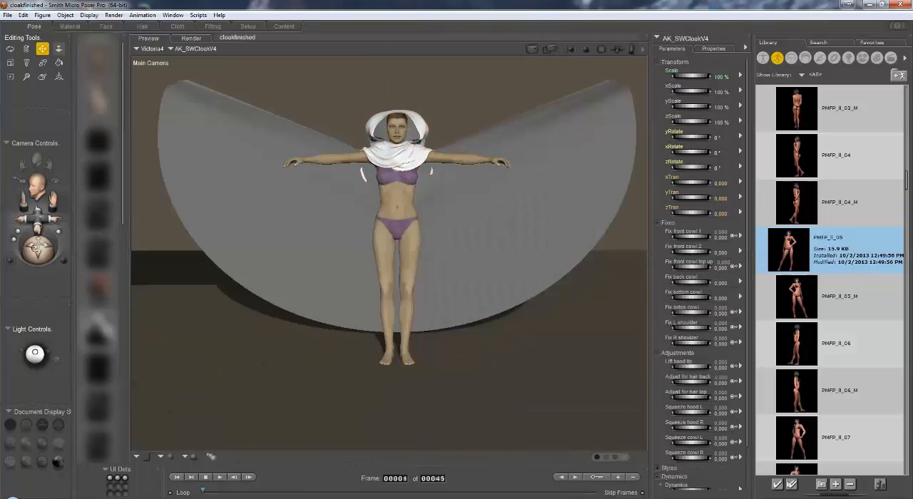
pyautogui.moveTo(38, 250)
pyautogui.mouseDown()
pyautogui.moveTo(1, 251)
pyautogui.moveTo(38, 251)
pyautogui.mouseUp()
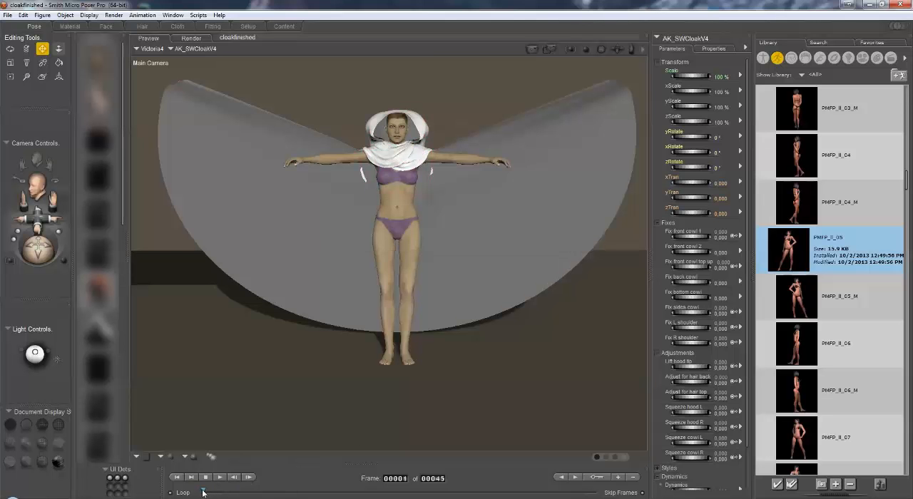
pyautogui.moveTo(203, 493); pyautogui.dragTo(619, 495)
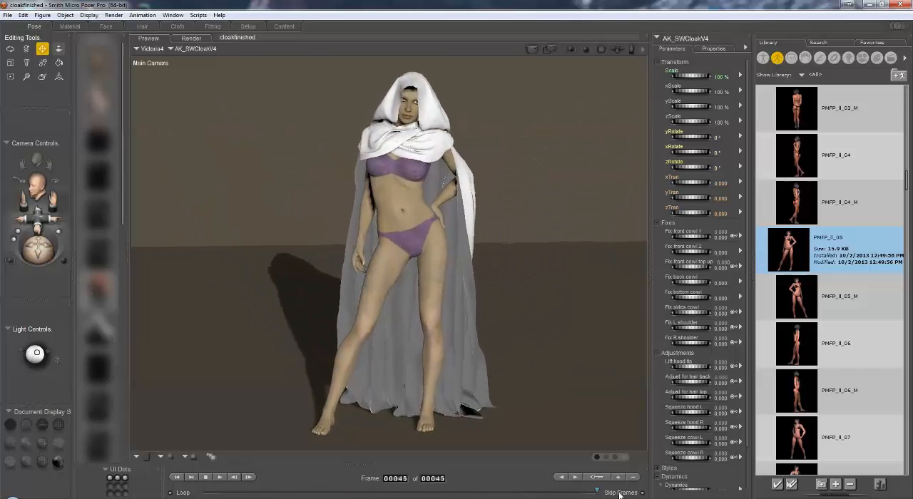
# Examine the finished cloak's drape from several angles and check its Dynamics and Morph dials.
pyautogui.moveTo(39, 249)
pyautogui.mouseDown()
pyautogui.moveTo(126, 245)
pyautogui.moveTo(176, 255)
pyautogui.moveTo(40, 252)
pyautogui.moveTo(37, 241)
pyautogui.mouseUp()
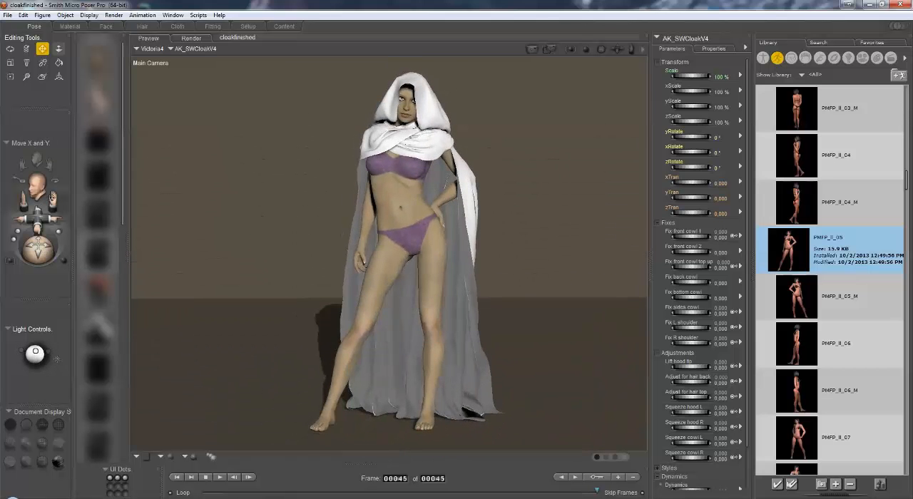
pyautogui.moveTo(52, 196); pyautogui.dragTo(37, 216)
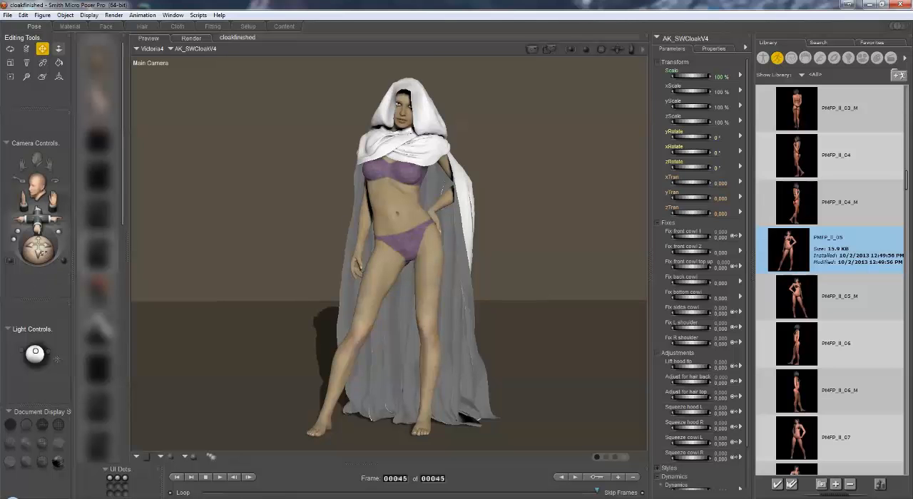
pyautogui.moveTo(43, 252); pyautogui.dragTo(48, 252)
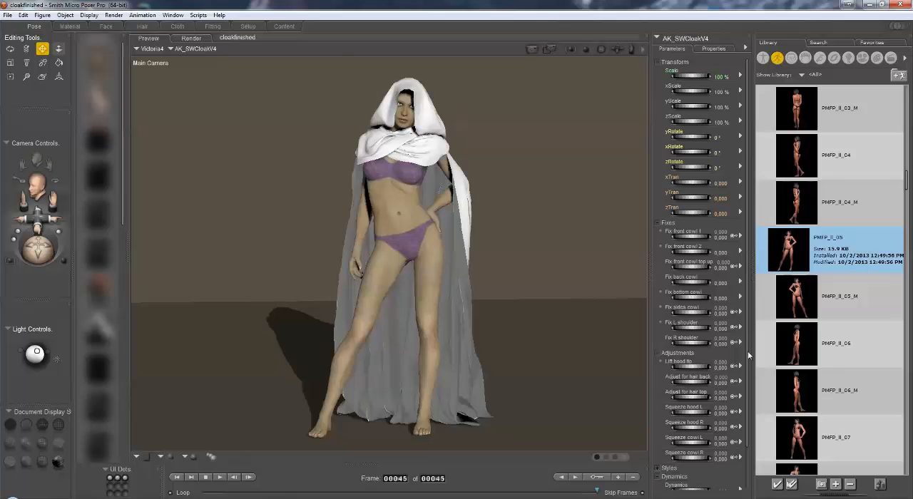
pyautogui.scroll(-4, 749, 369)
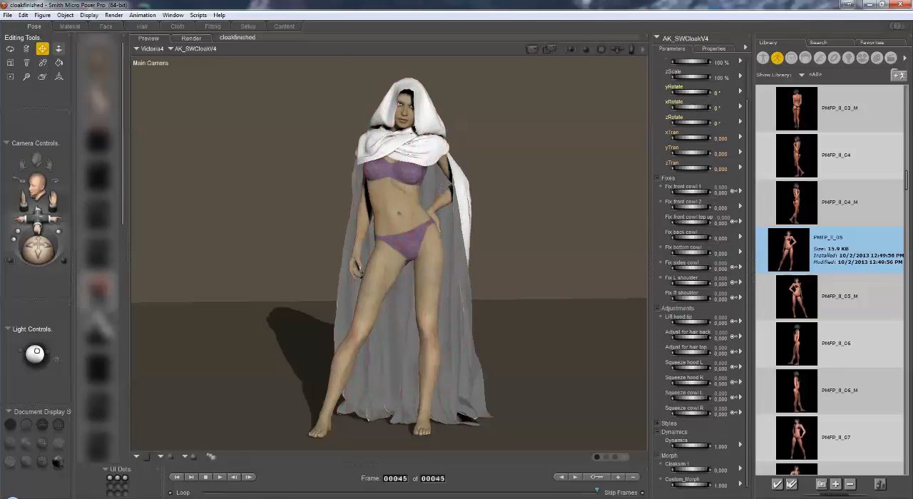
pyautogui.moveTo(41, 255)
pyautogui.mouseDown()
pyautogui.moveTo(1, 252)
pyautogui.moveTo(54, 255)
pyautogui.mouseUp()
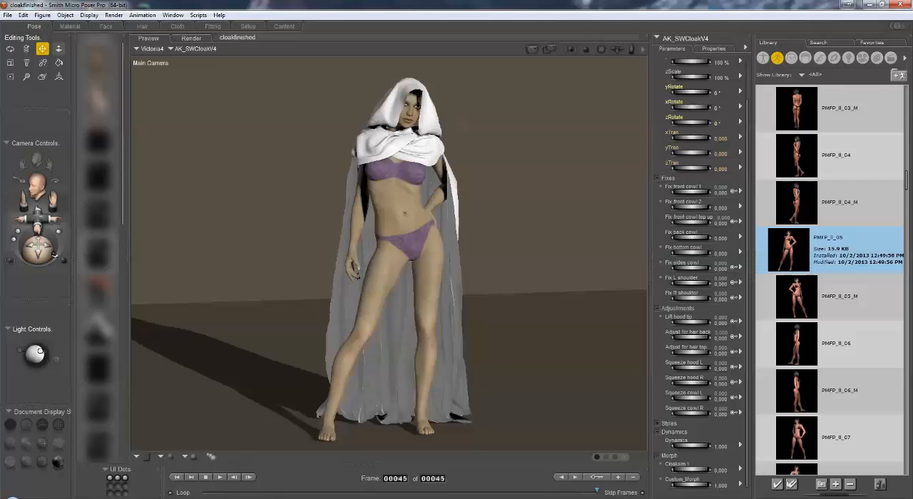
# Switch the library to the props containing the AK SciWizard cloak items.
pyautogui.click(834, 58)
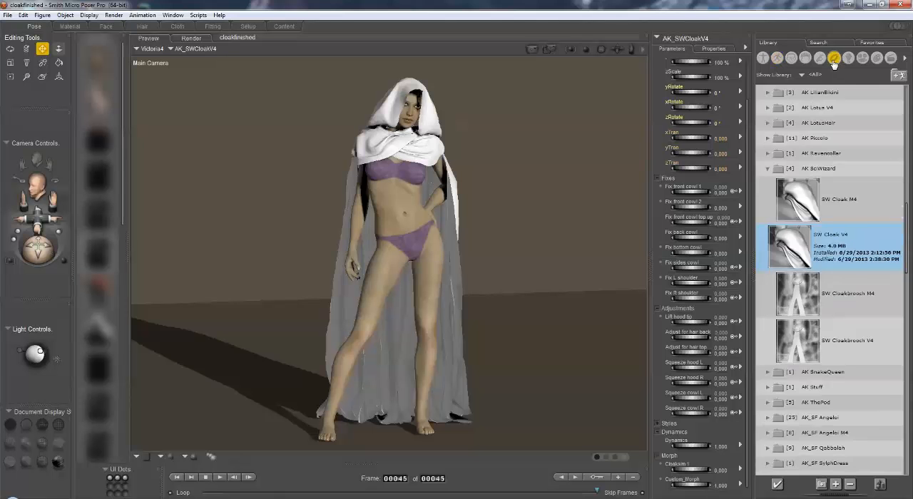